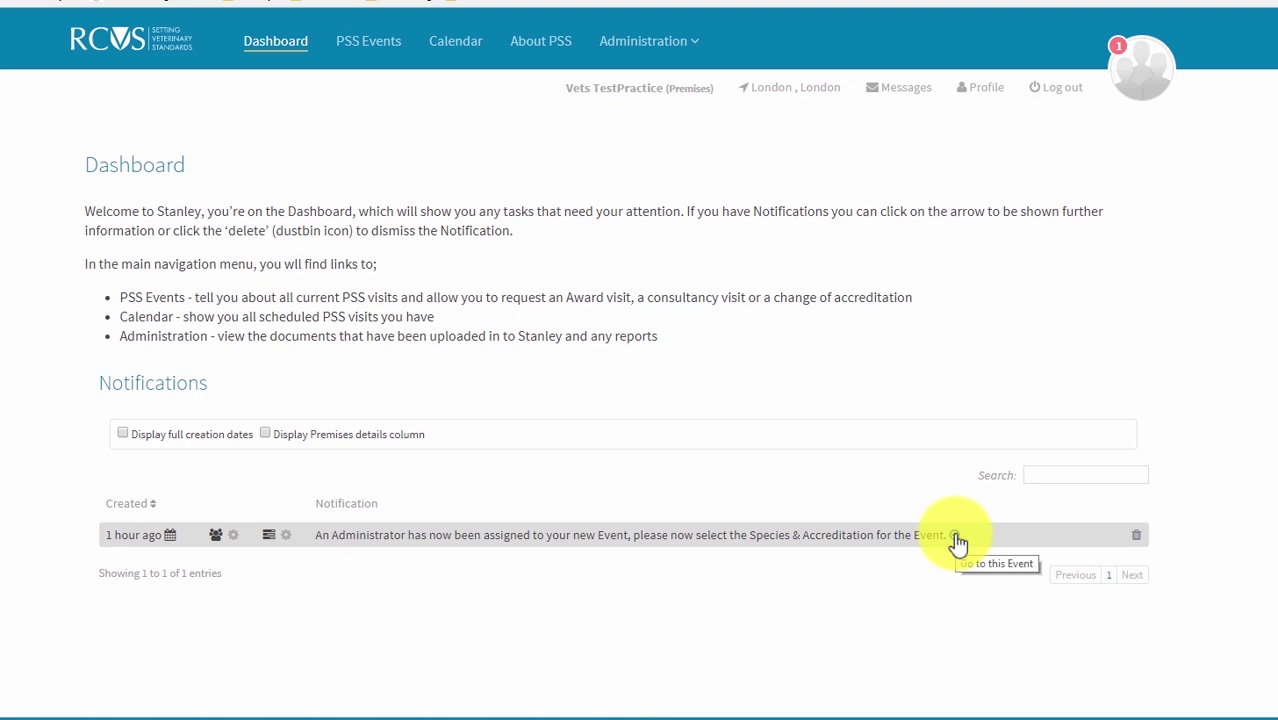
Step: Open the Initial Inspection event from the dashboard notification about setting species and accreditation
left_click(955, 537)
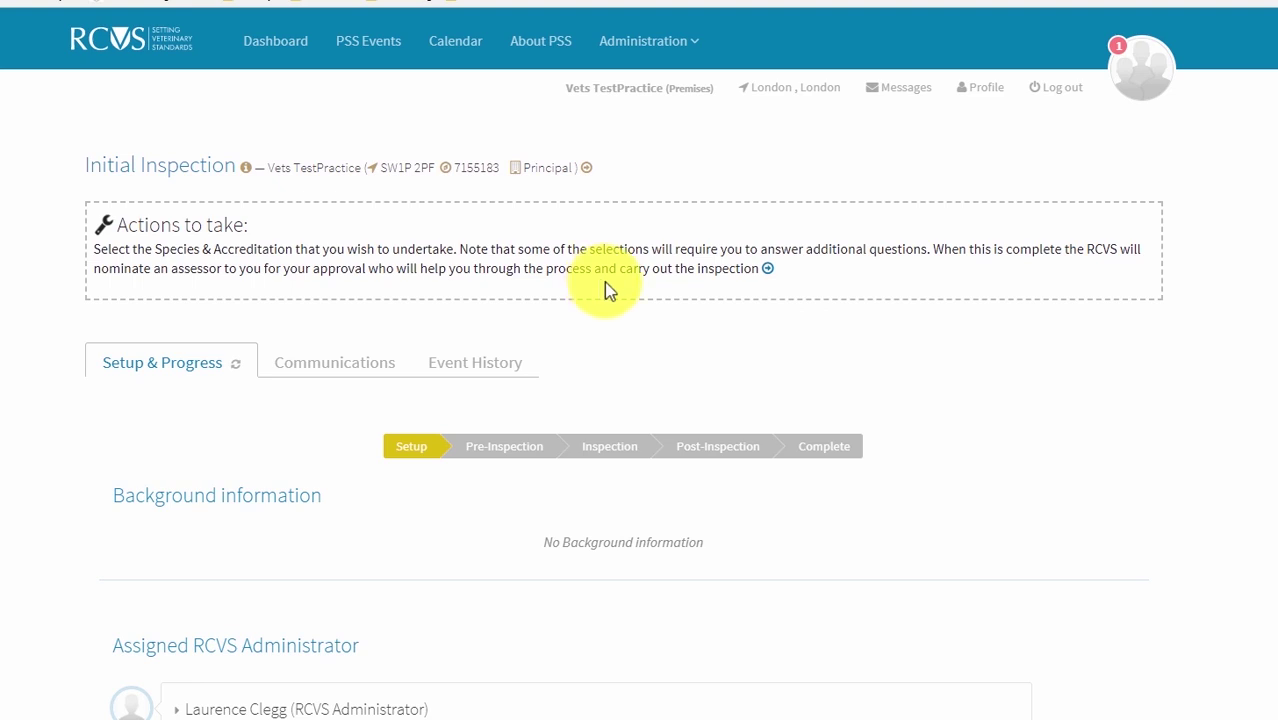
Step: Jump to the species and accreditation section for Small Animal, Emergency Service Clinic, Farm Animal and Equine
left_click(767, 270)
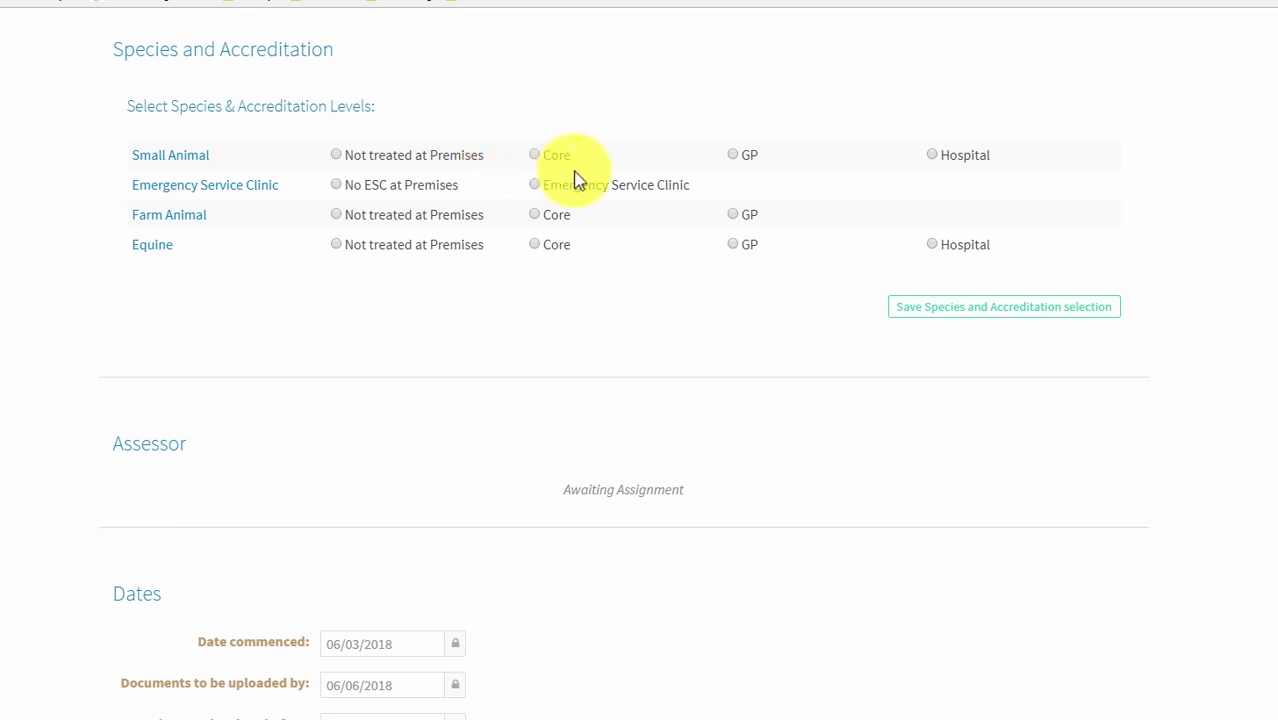
Step: Choose GP for Small Animal, Not treated at Premises for Farm Animal, and Core for Equine
left_click(735, 157)
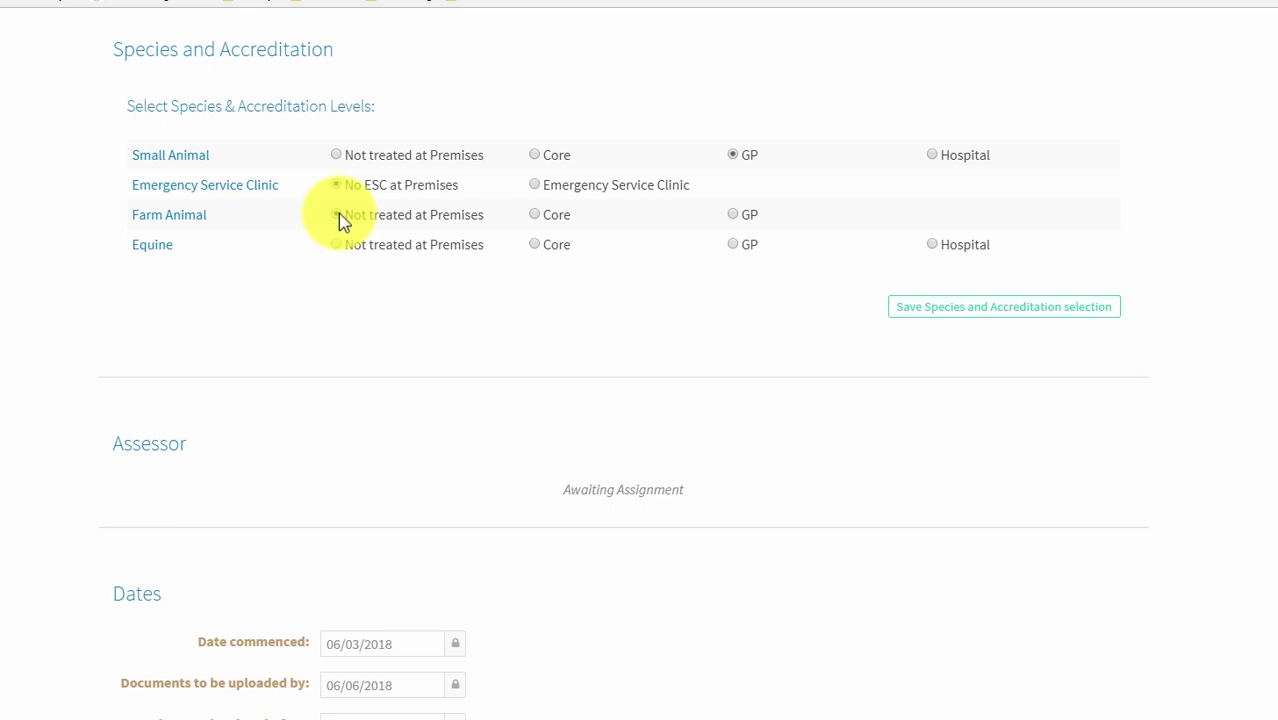
left_click(339, 214)
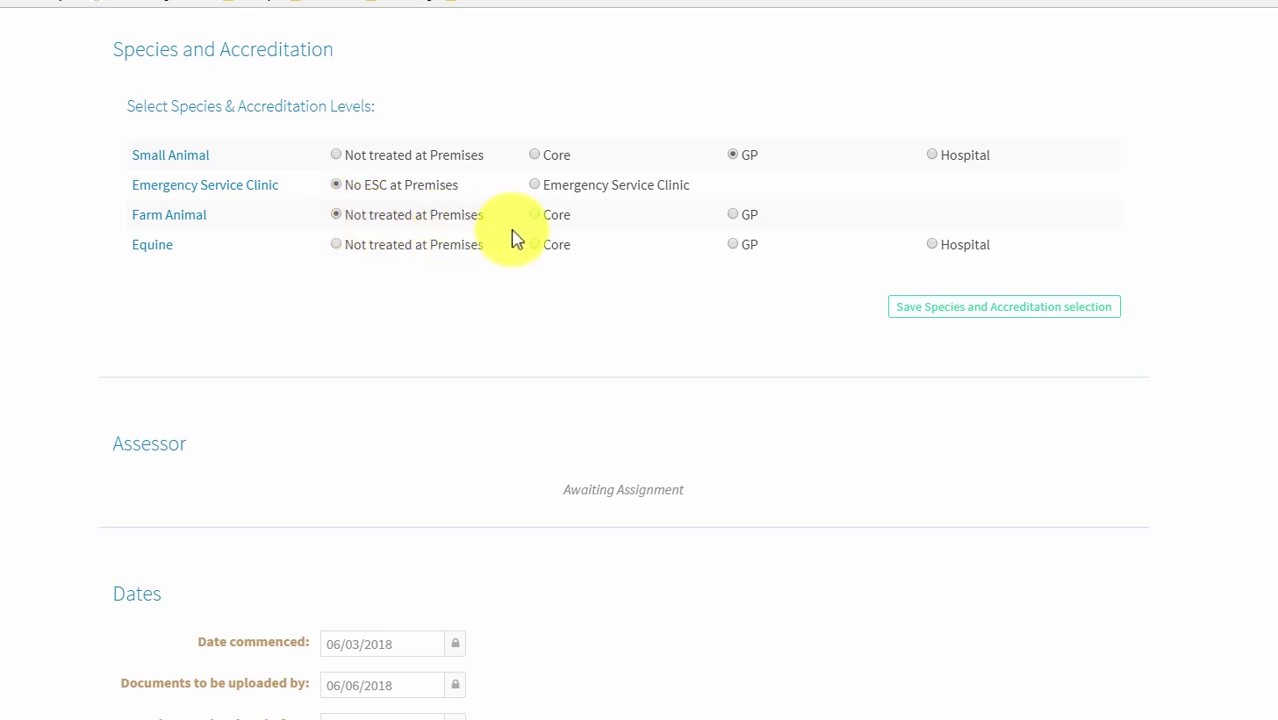
left_click(535, 245)
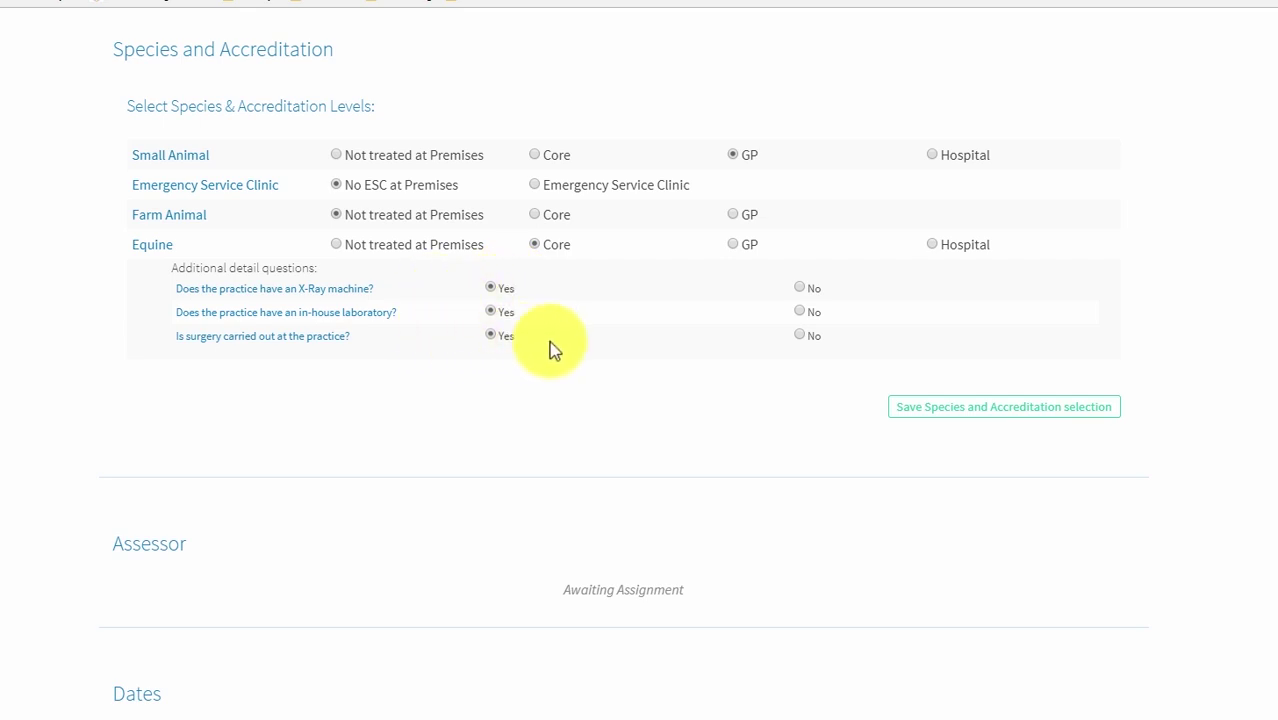
Step: Answer No to the in-house laboratory question and save the species and accreditation selection
left_click(799, 312)
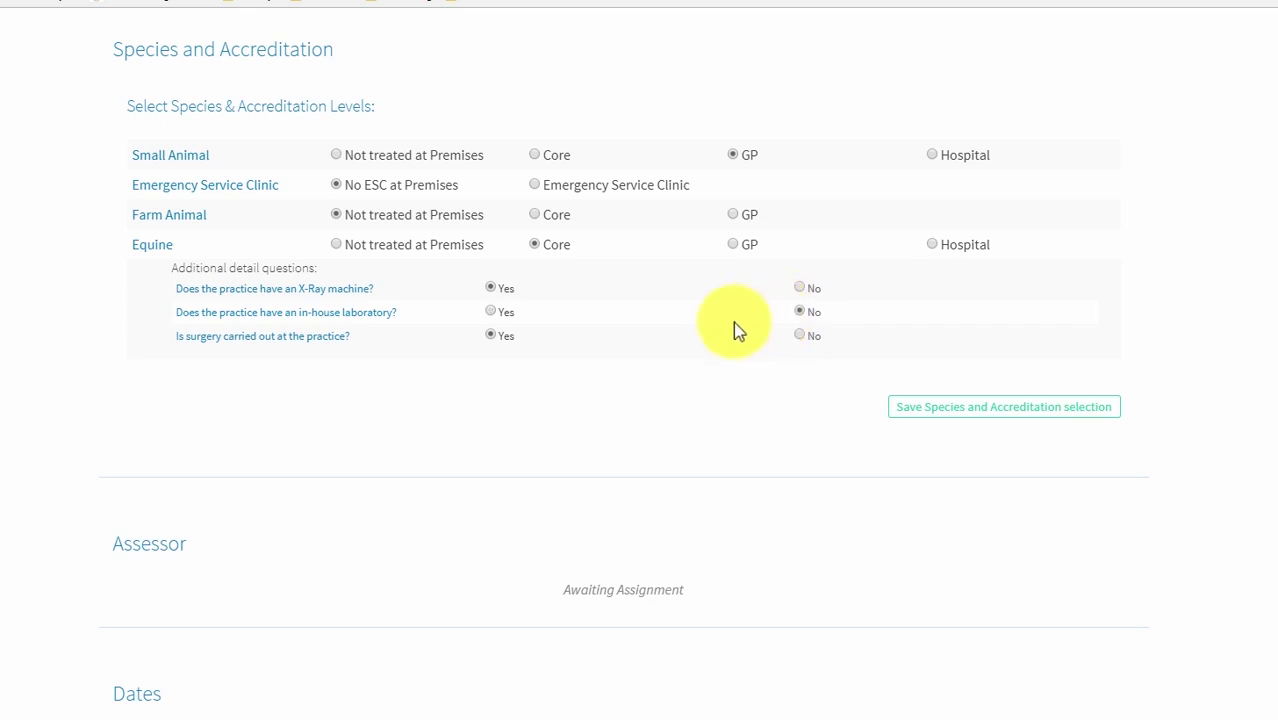
left_click(1007, 410)
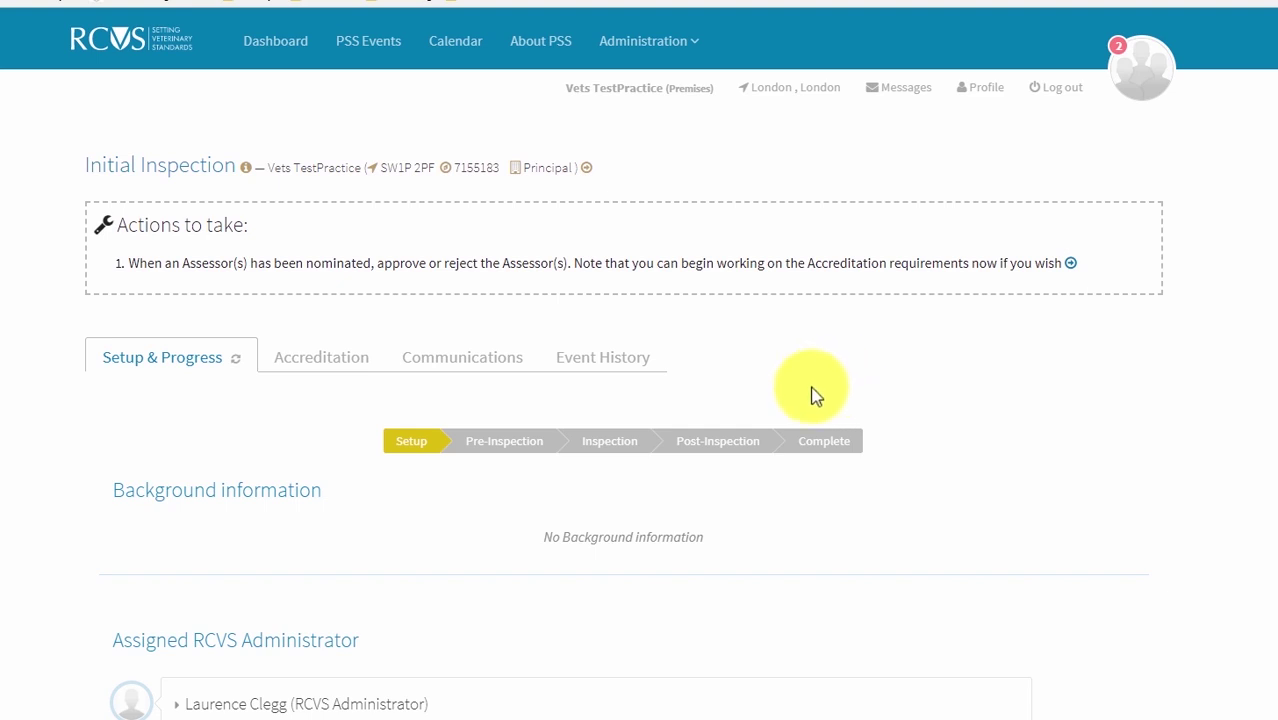
Step: Show the Accreditation tab and scroll through the Small Animal module list
left_click(314, 378)
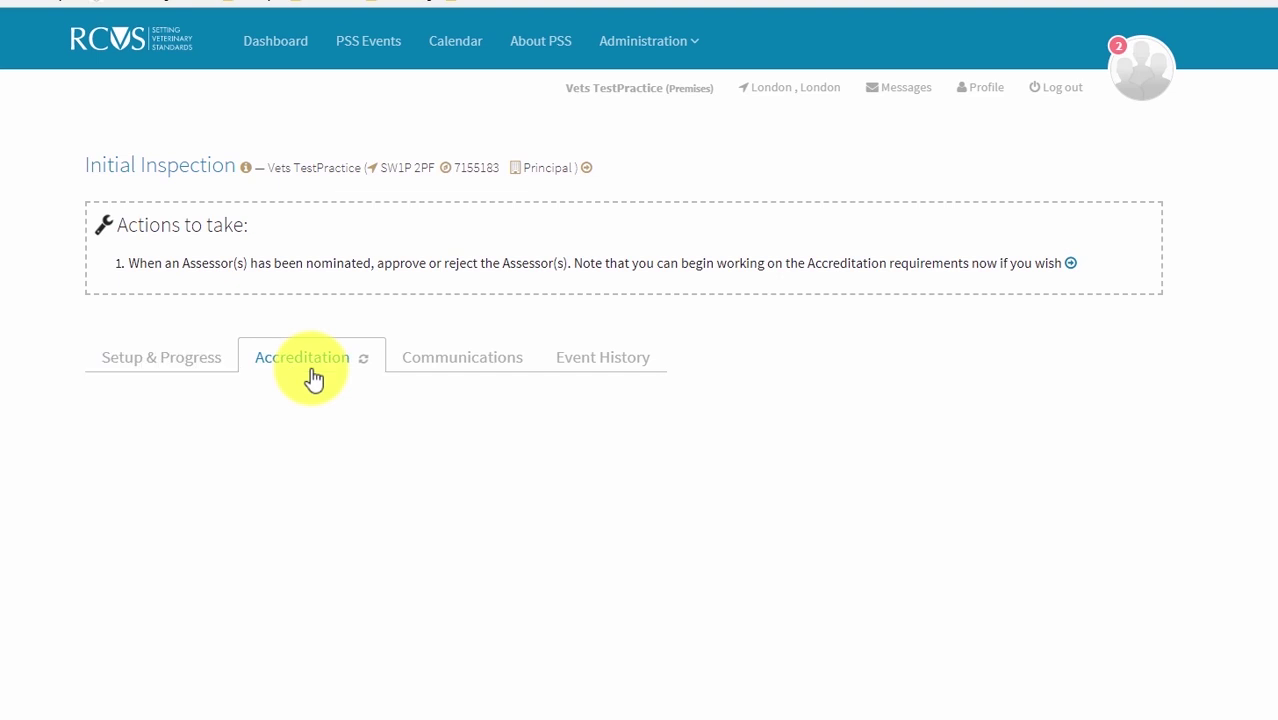
scroll(578, 455, "down", 1)
scroll(585, 460, "down", 1)
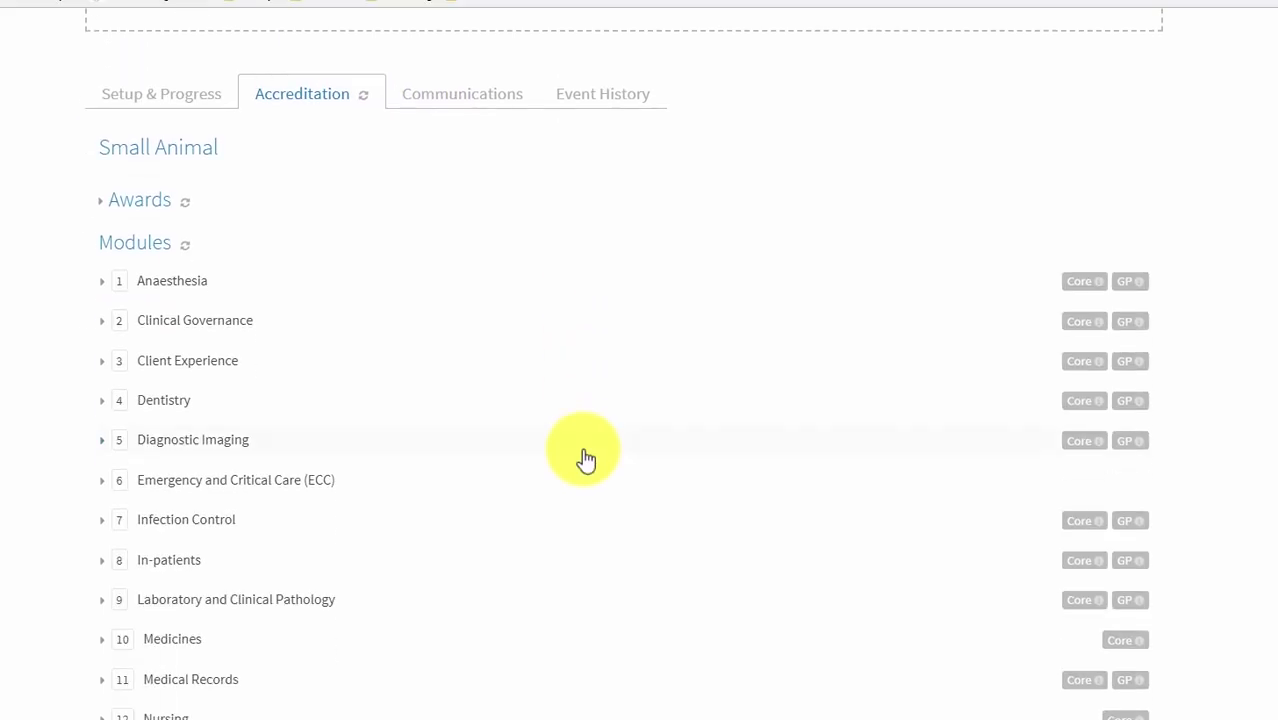
scroll(585, 458, "down", 1)
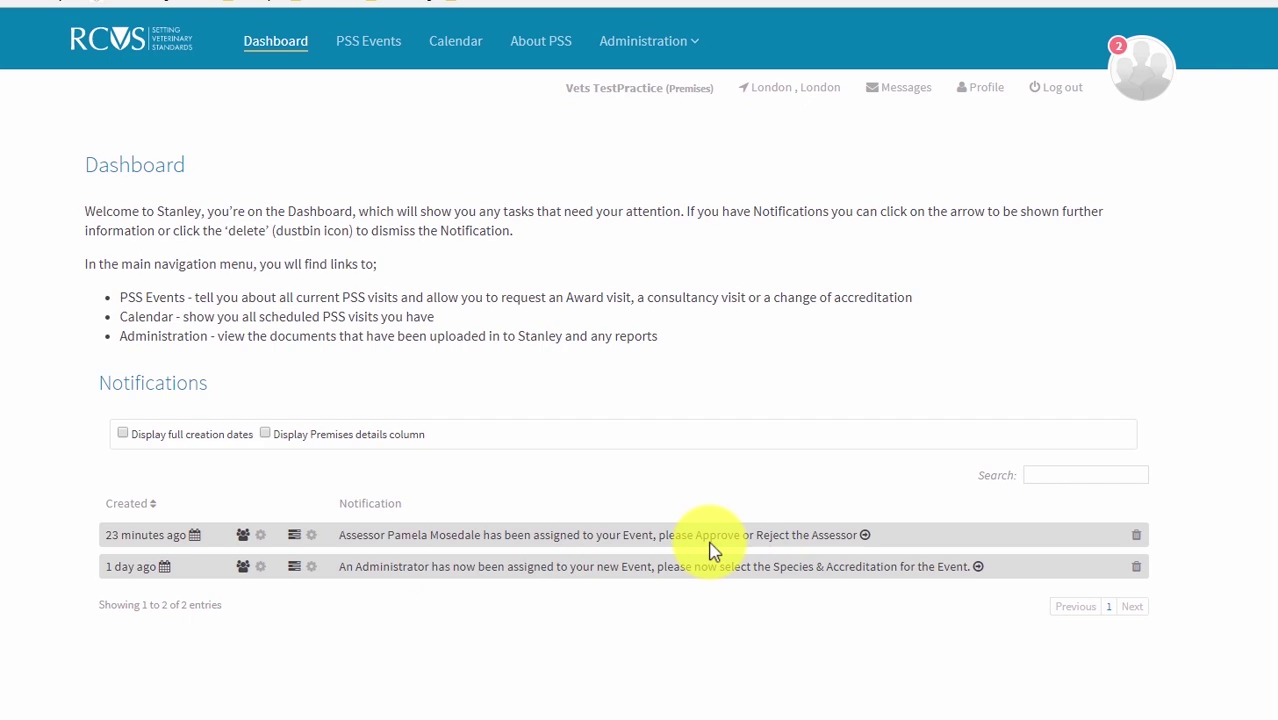
Step: Open the event from the assessor notification and review the nominee's acceptance and declared interests
left_click(866, 536)
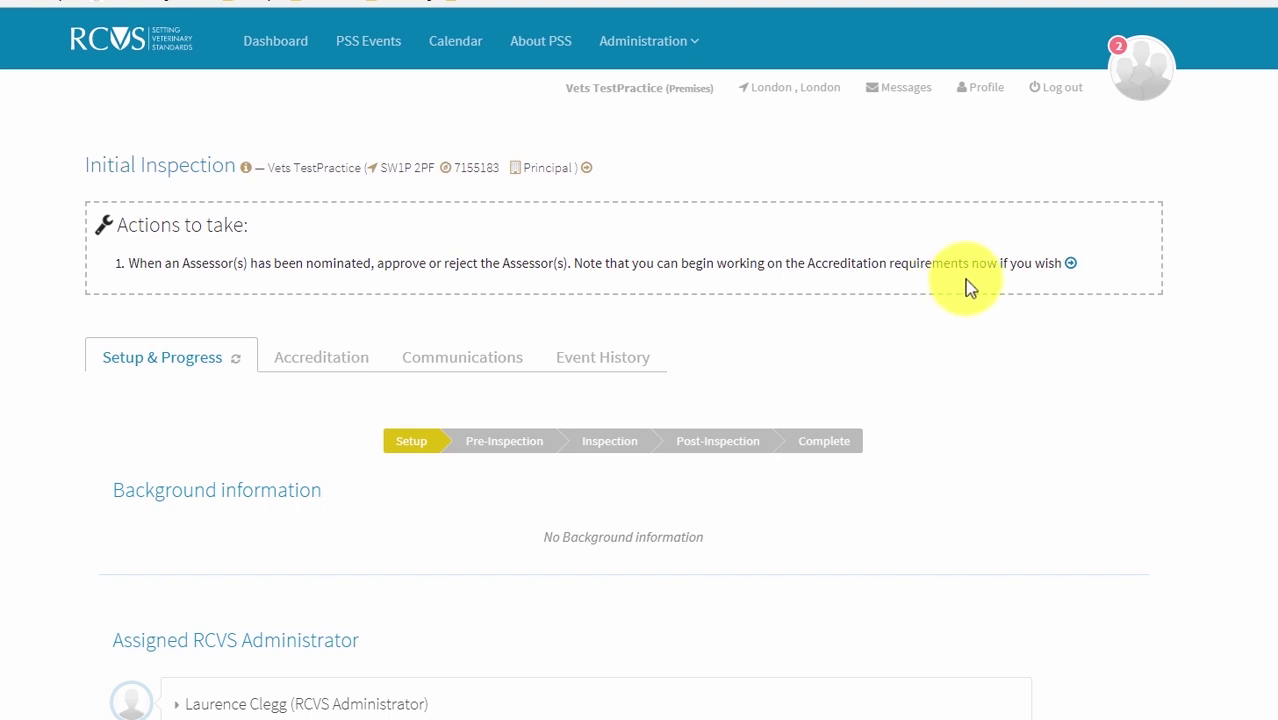
left_click(1070, 265)
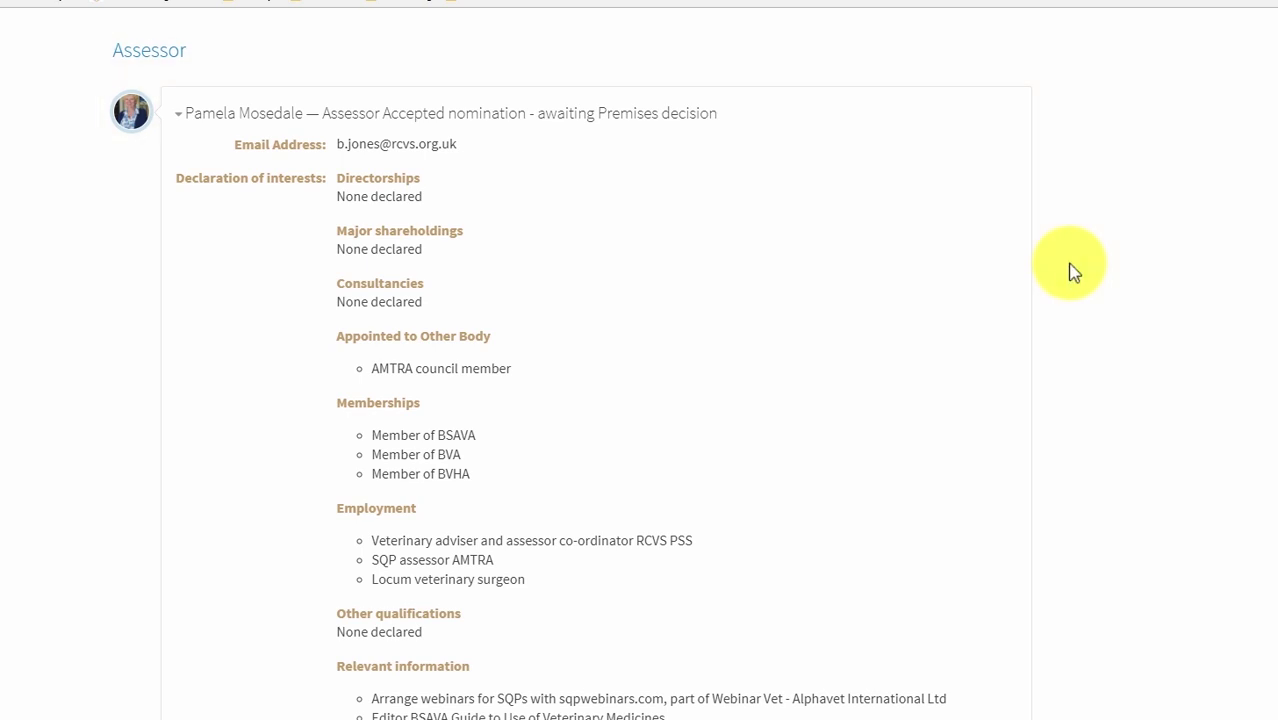
scroll(1070, 265, "down", 2)
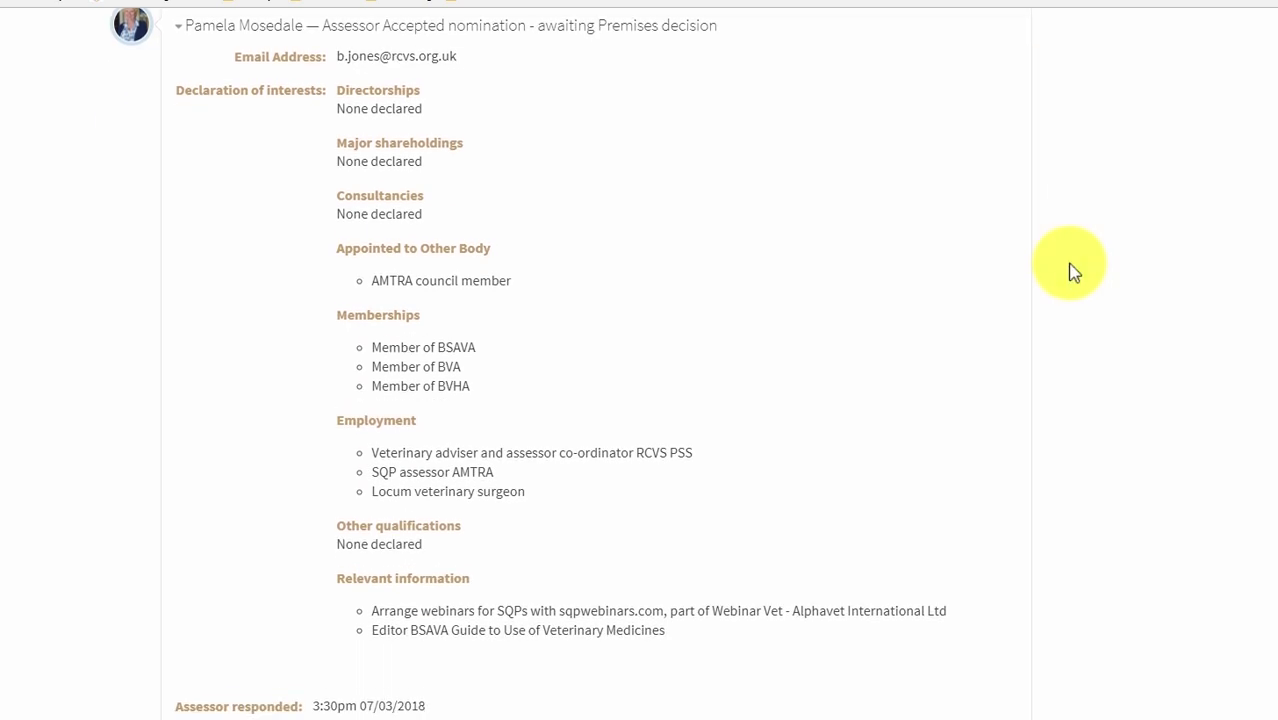
scroll(1070, 265, "down", 1)
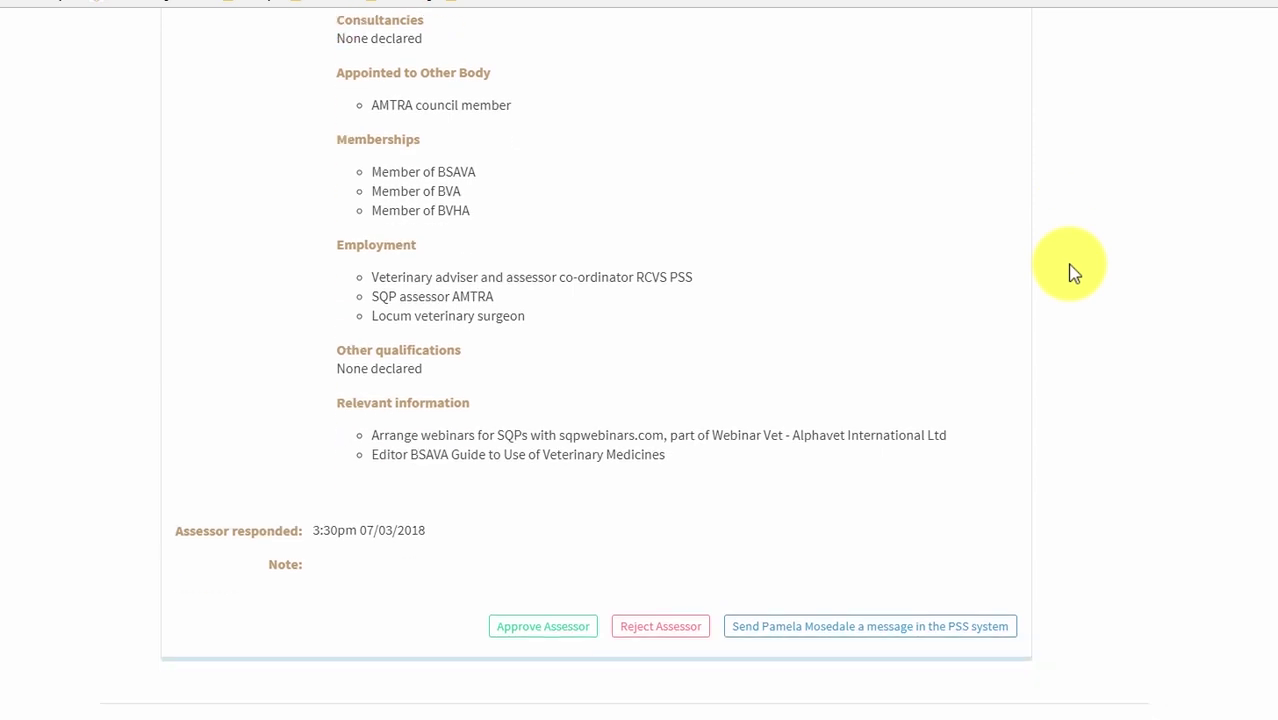
scroll(1070, 265, "up", 3)
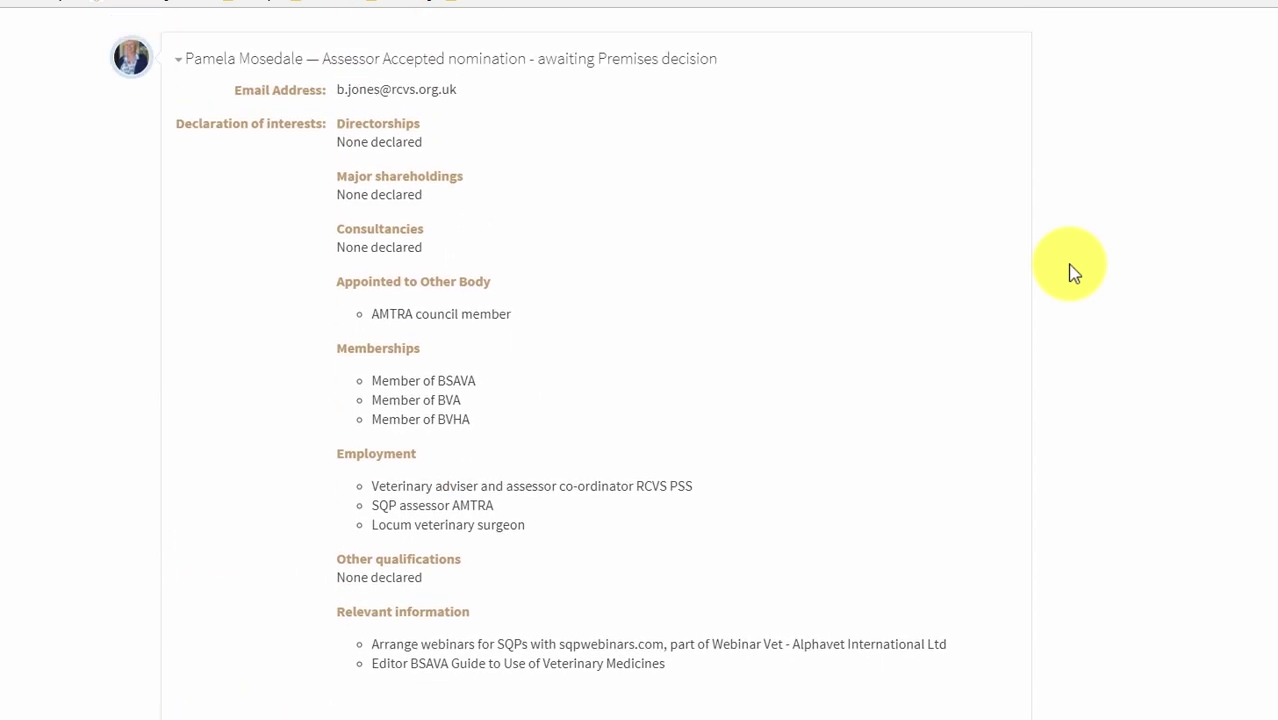
scroll(1070, 268, "up", 1)
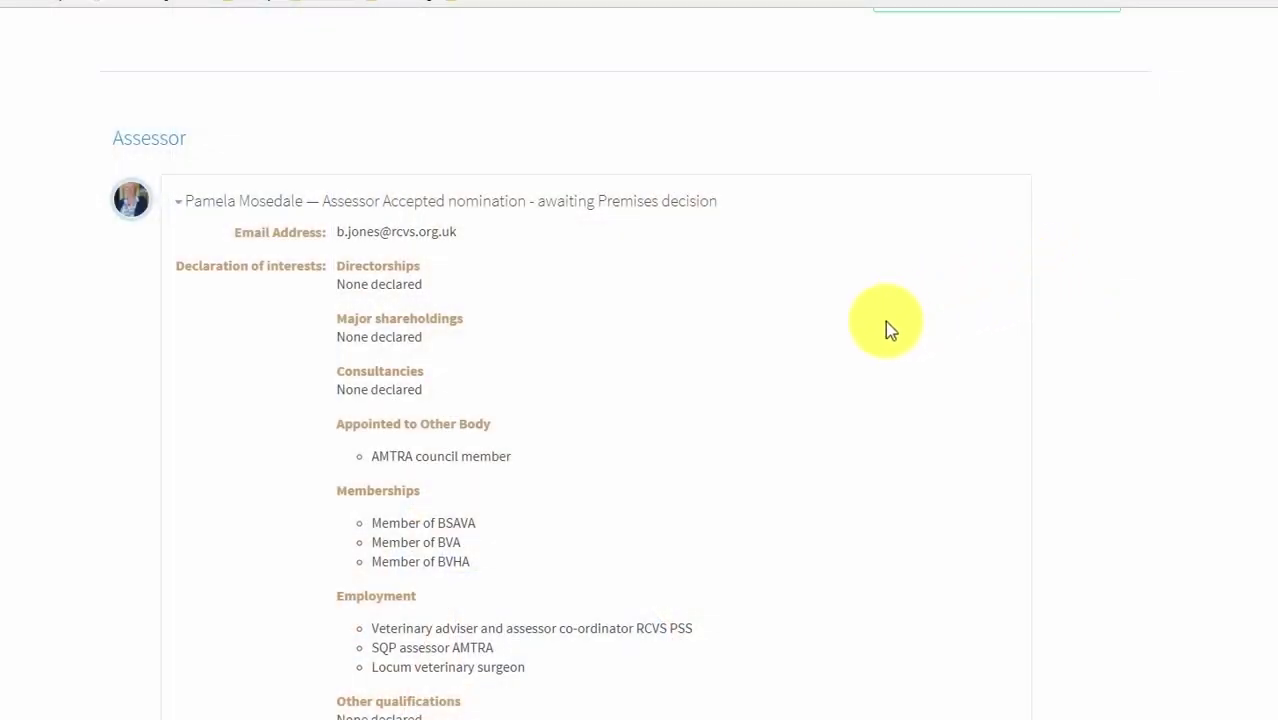
scroll(886, 322, "down", 3)
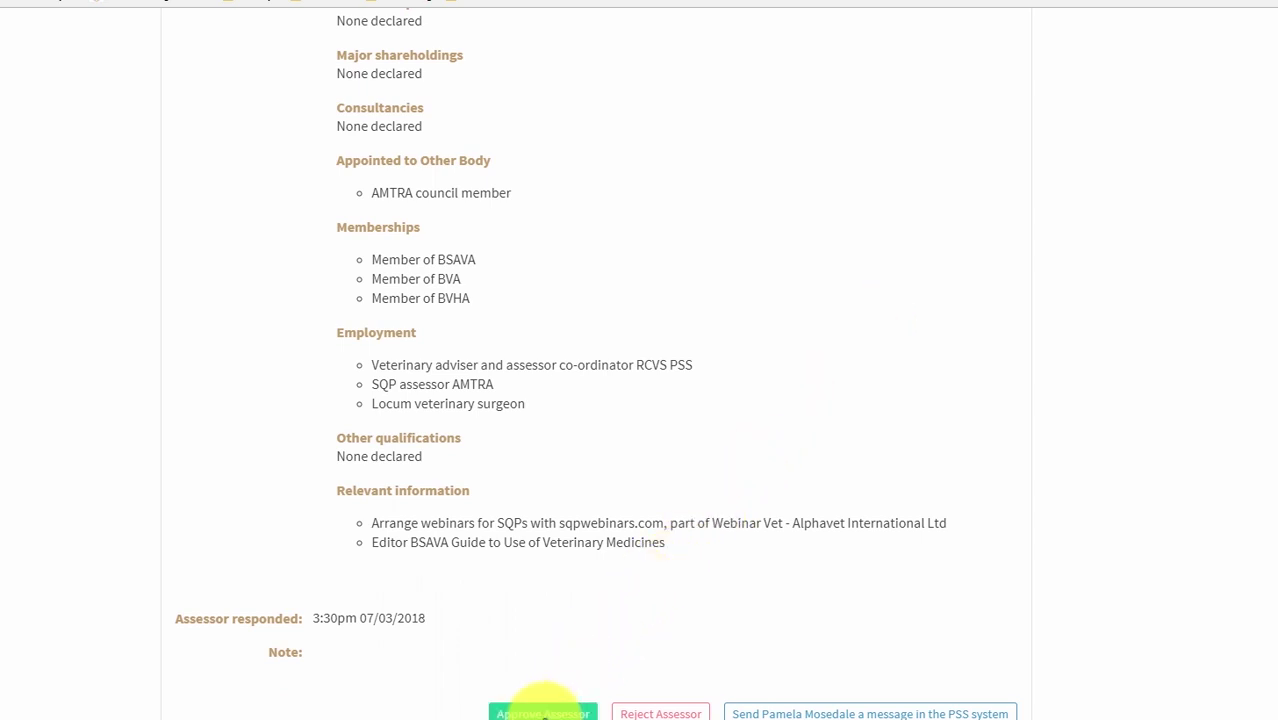
Step: Approve the nominated assessor with the note 'We look forward to meeting you.'
left_click(543, 712)
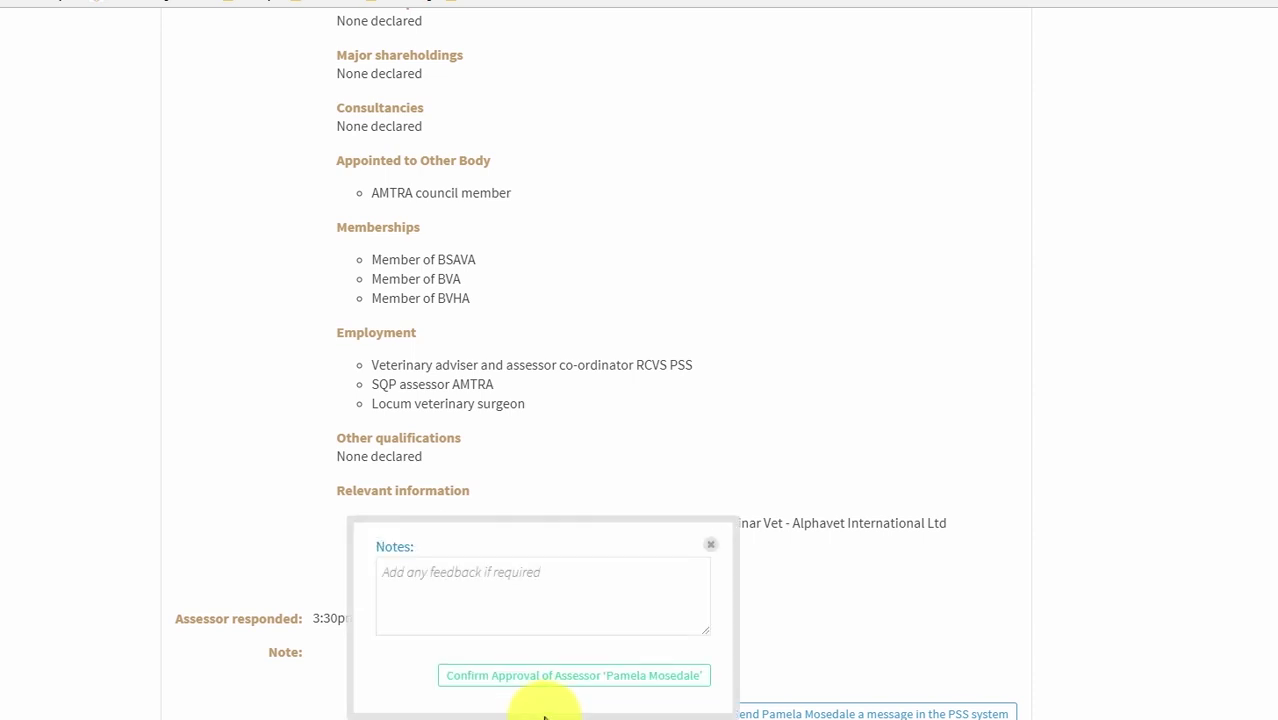
left_click(479, 581)
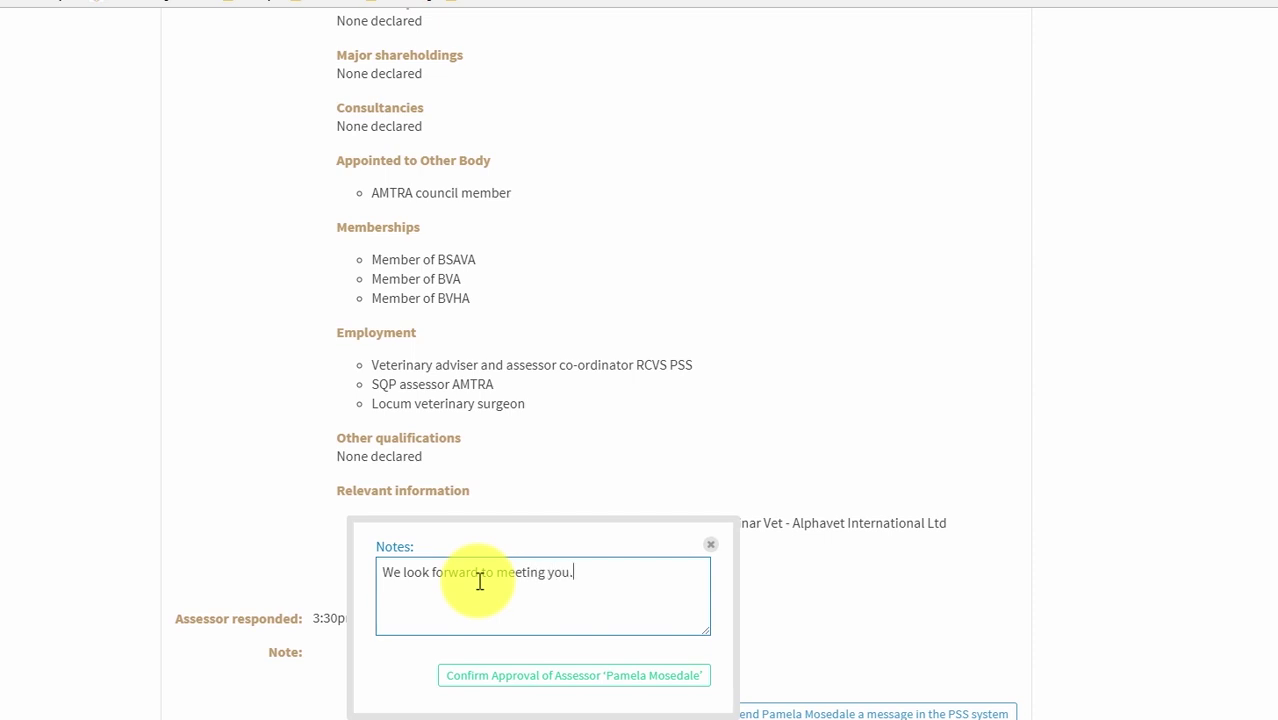
left_click(536, 688)
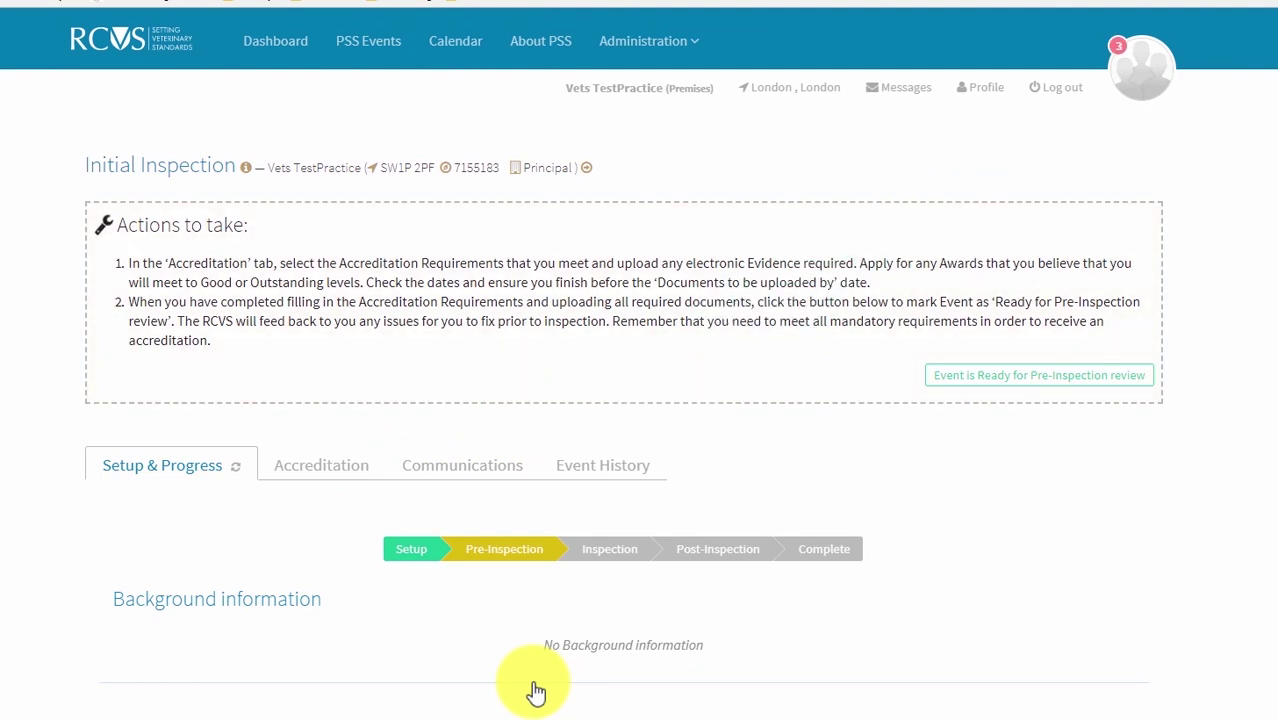
Step: Scroll through the Pre-Inspection instructions and event details on the Setup & Progress tab
scroll(533, 690, "down", 6)
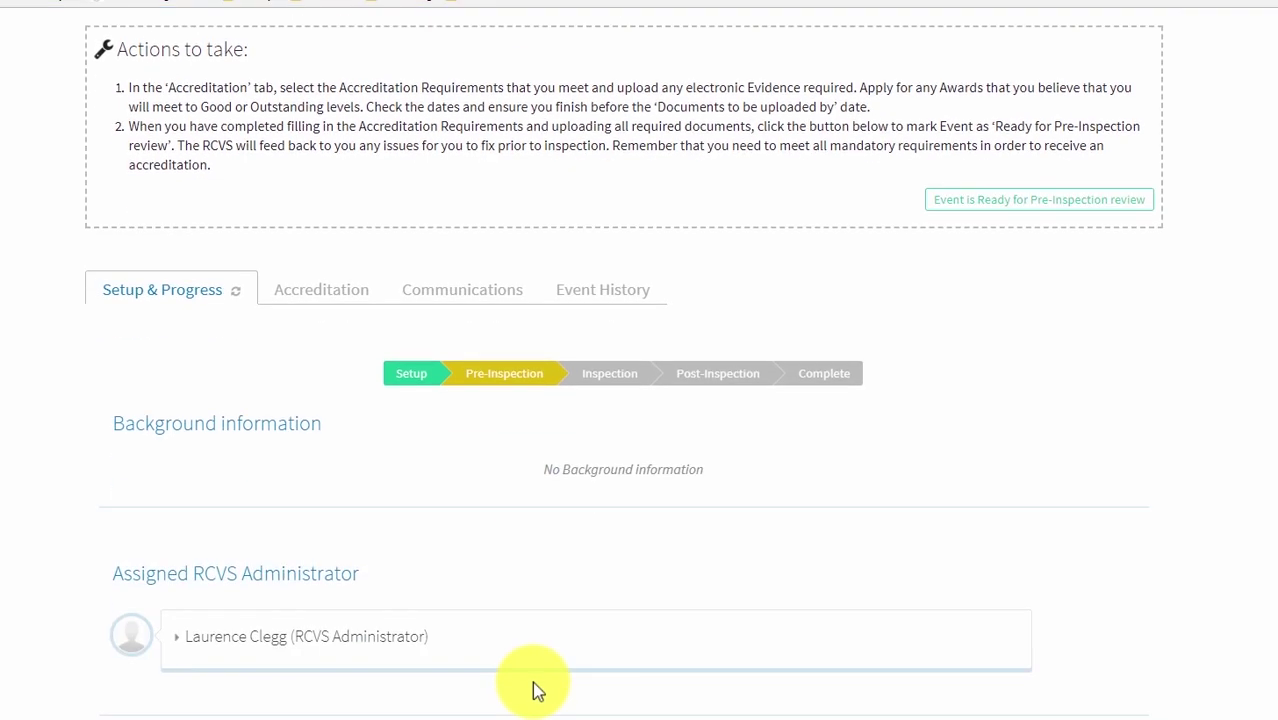
scroll(533, 690, "down", 3)
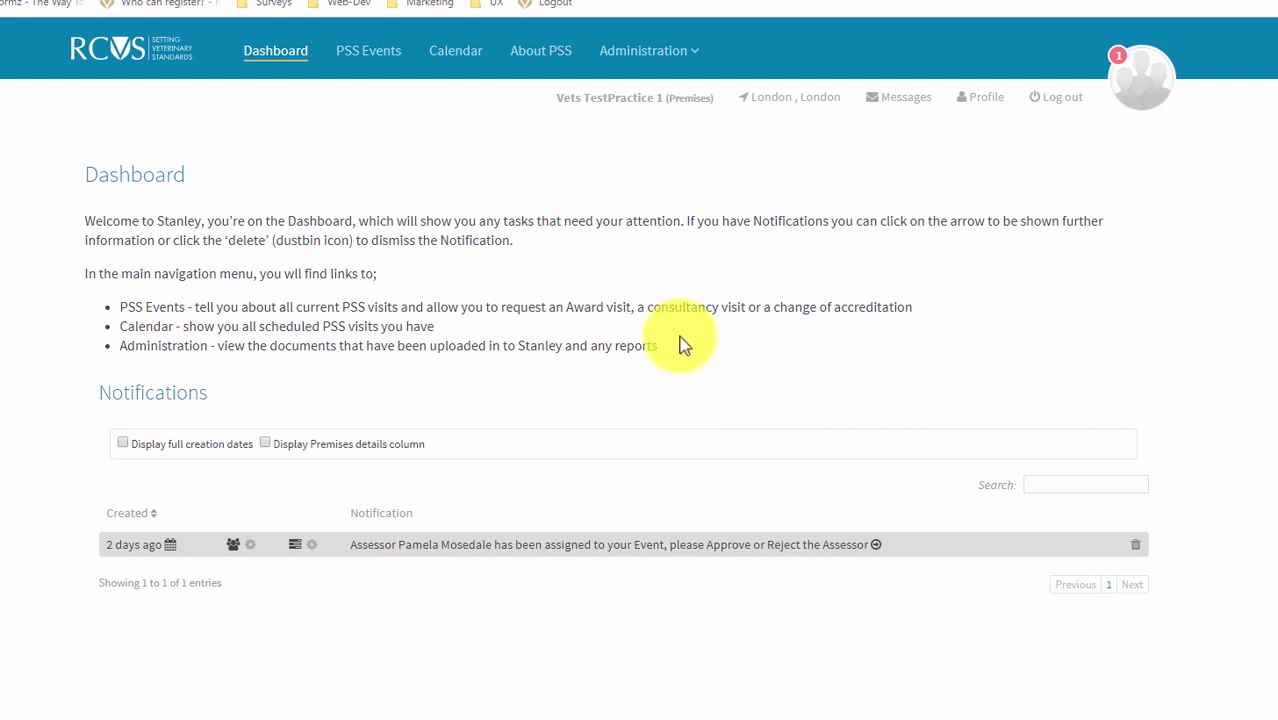
Step: Reopen the Initial Inspection event from the PSS Events list
left_click(347, 57)
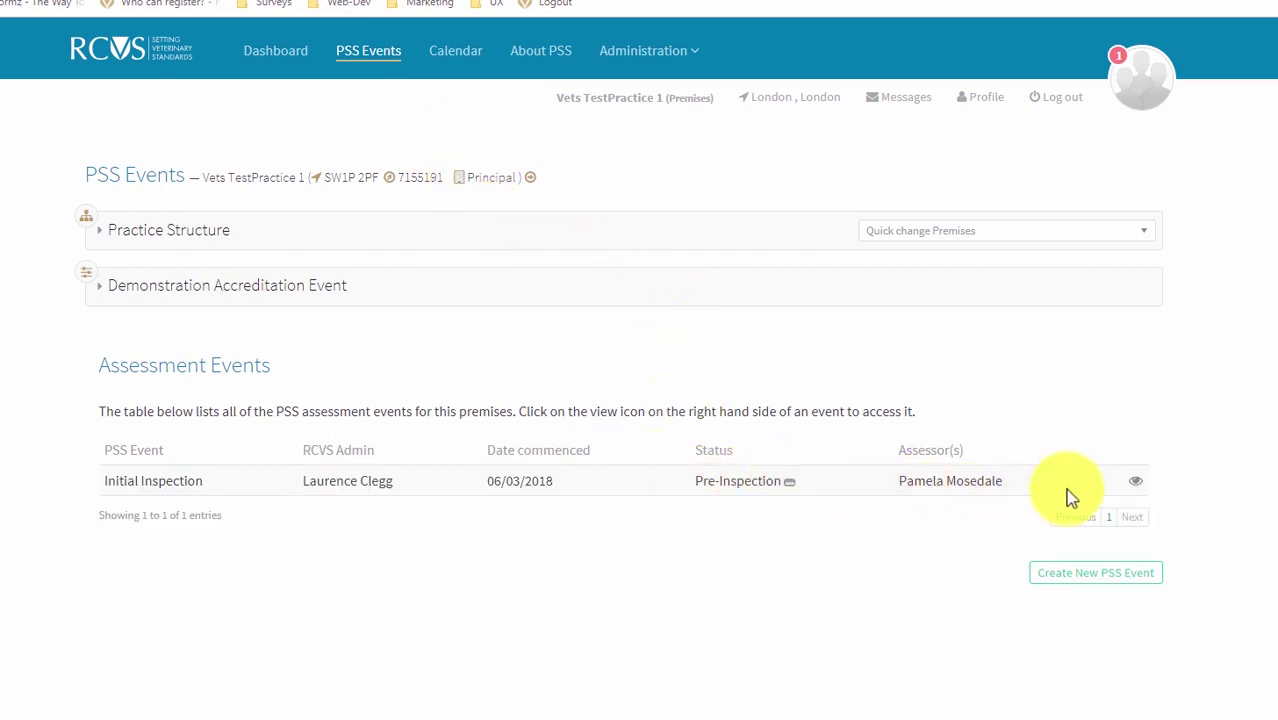
left_click(1139, 487)
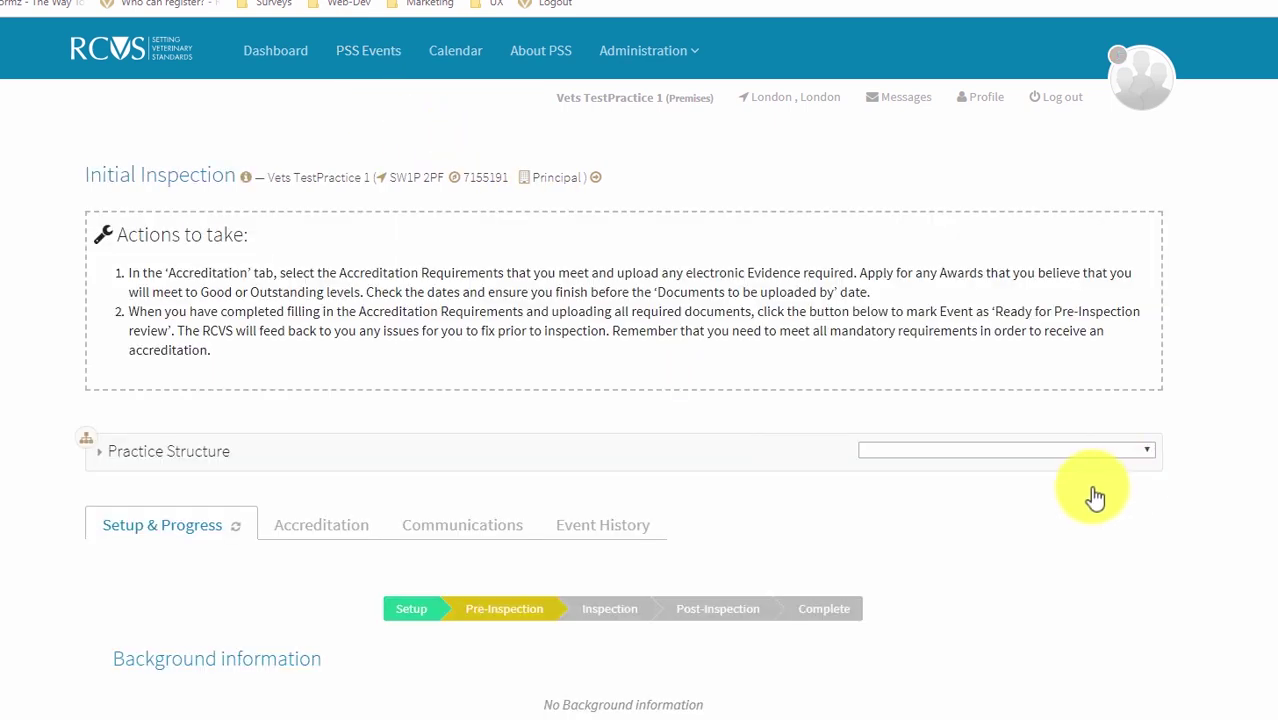
scroll(990, 560, "down", 7)
scroll(855, 573, "down", 3)
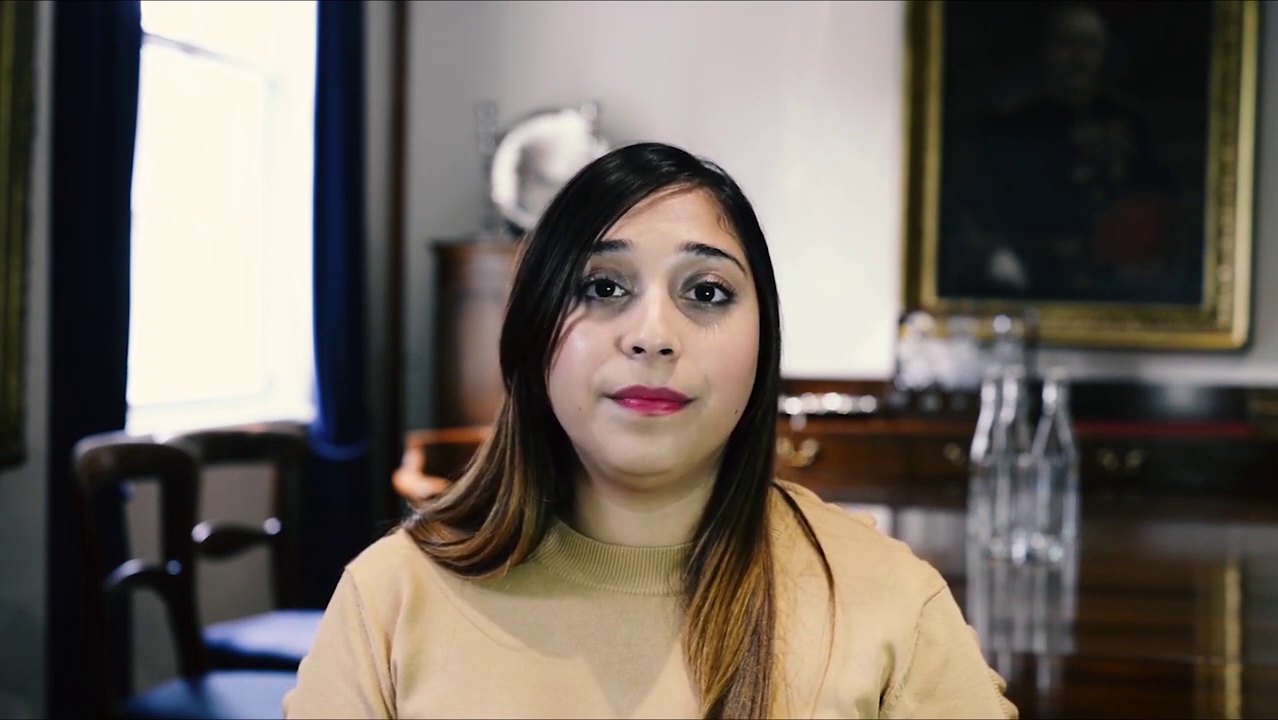
scroll(554, 476, "down", 6)
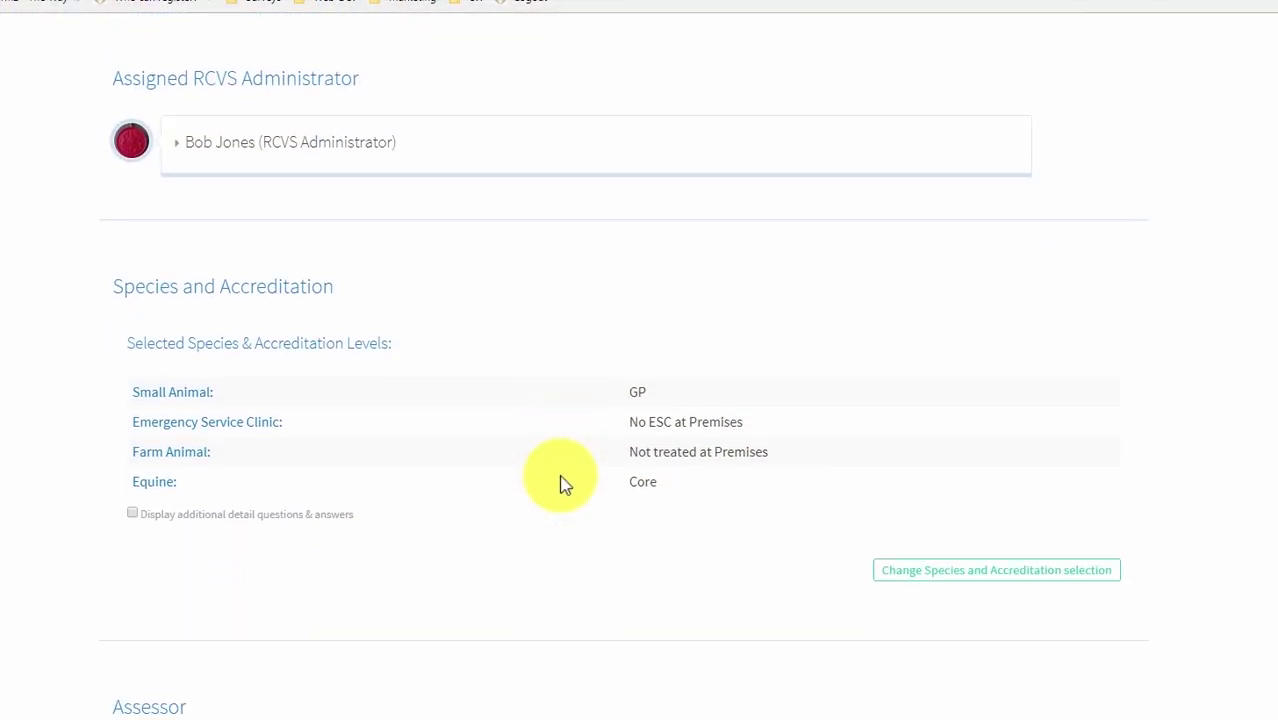
scroll(560, 484, "down", 2)
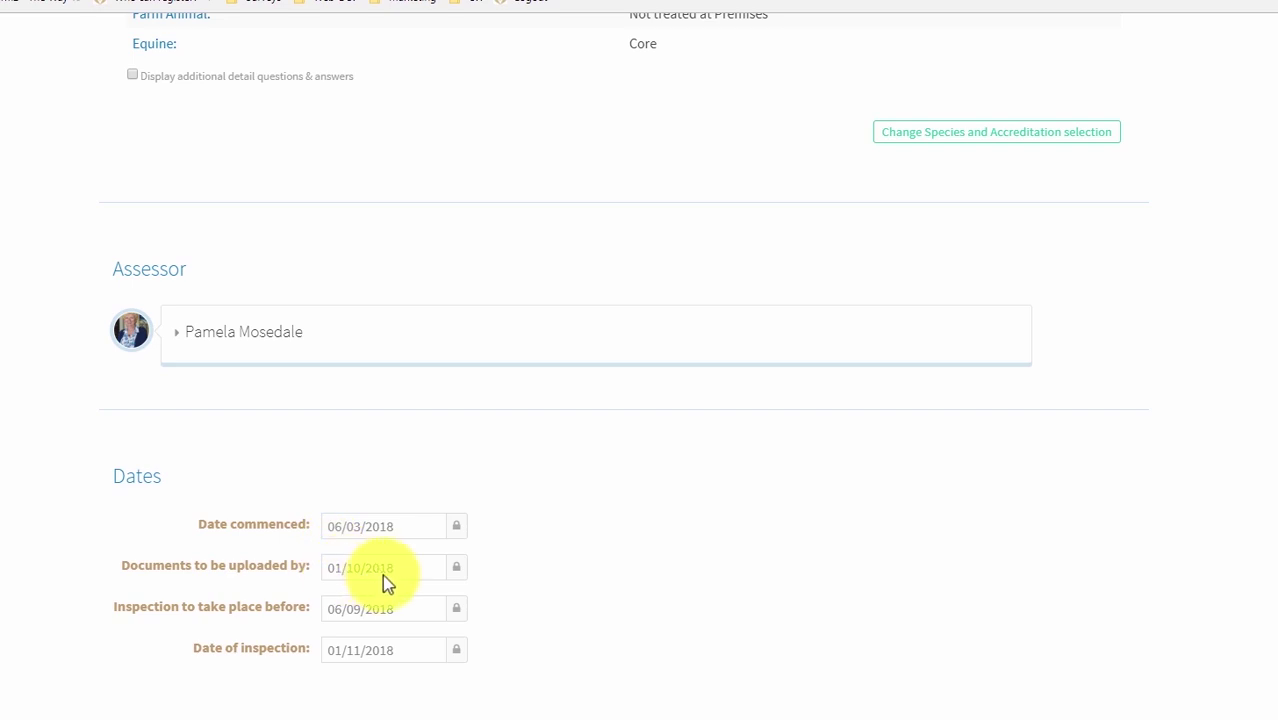
scroll(659, 546, "up", 2)
scroll(662, 542, "up", 7)
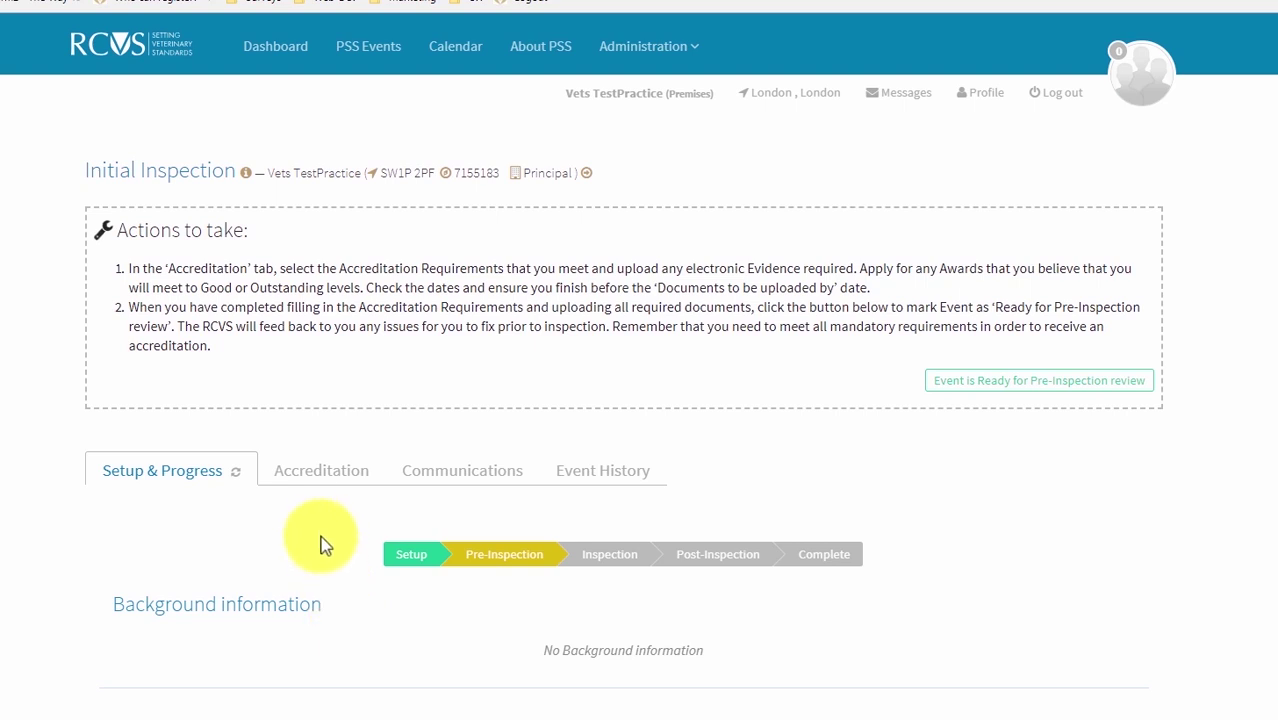
Step: Show the accreditation modules and expand 1 Anaesthesia to reveal its Core and General Practice requirements
left_click(320, 482)
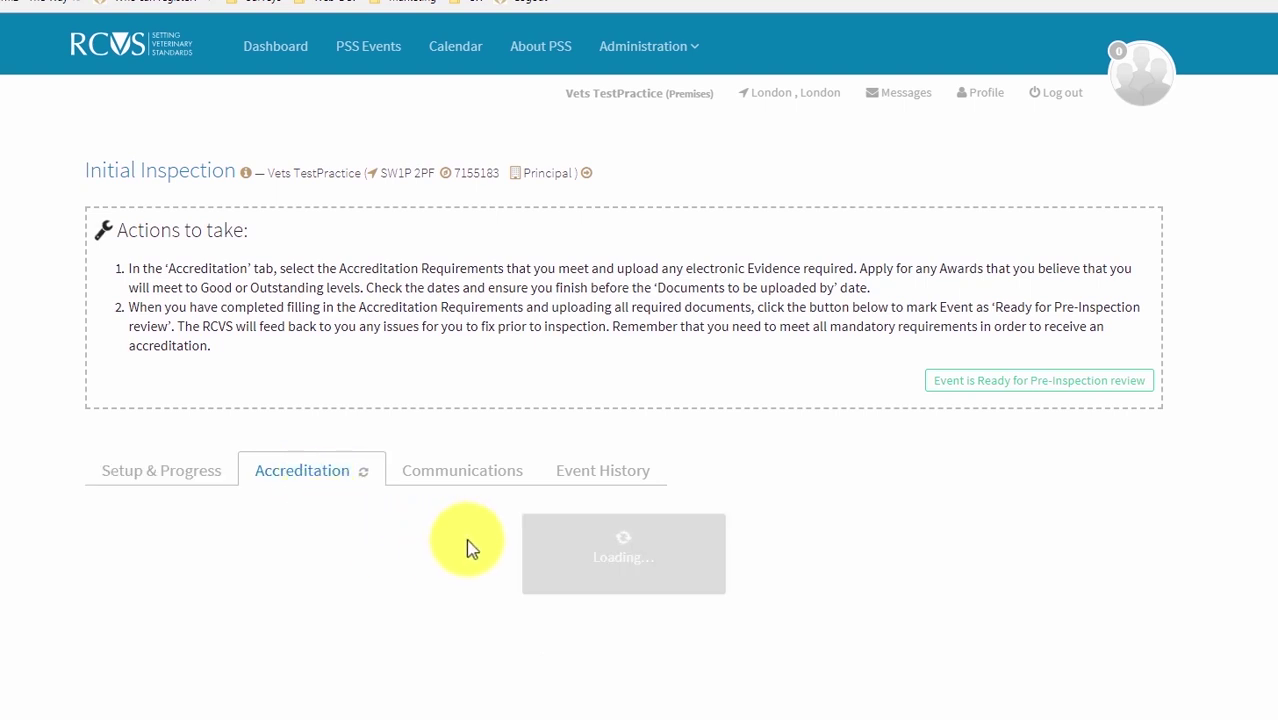
scroll(470, 548, "down", 3)
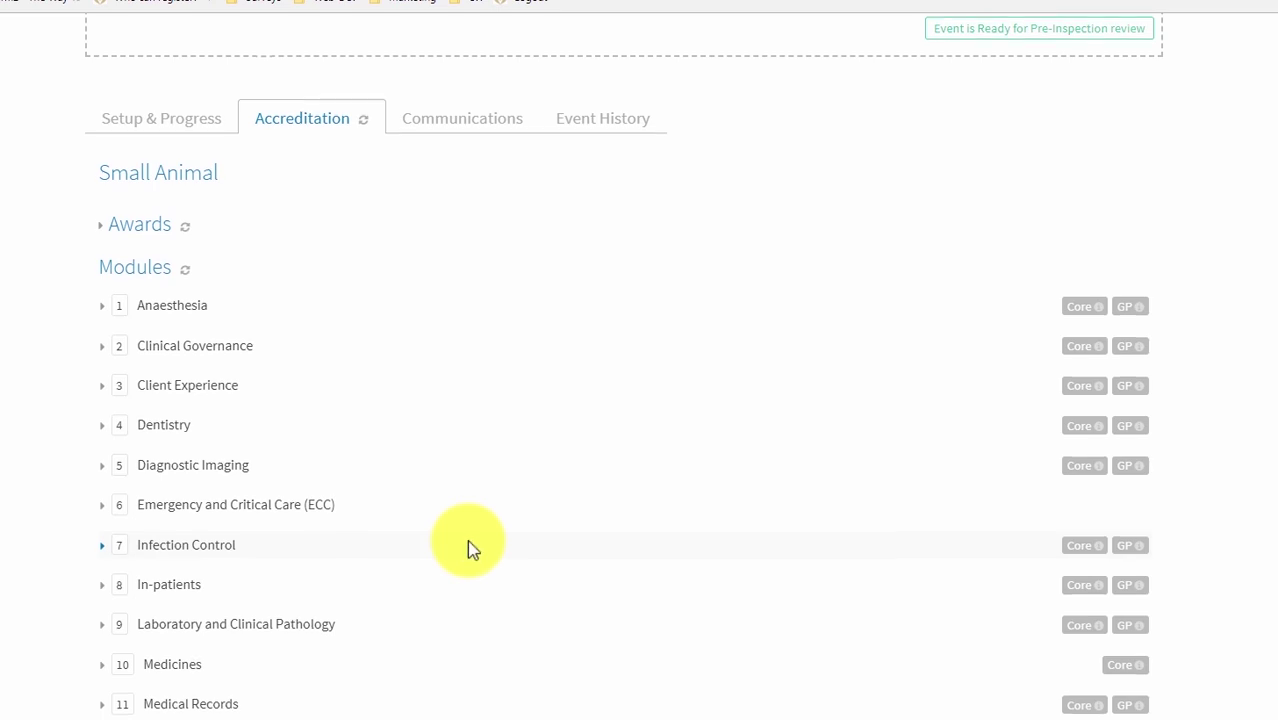
scroll(468, 541, "down", 3)
scroll(467, 539, "up", 5)
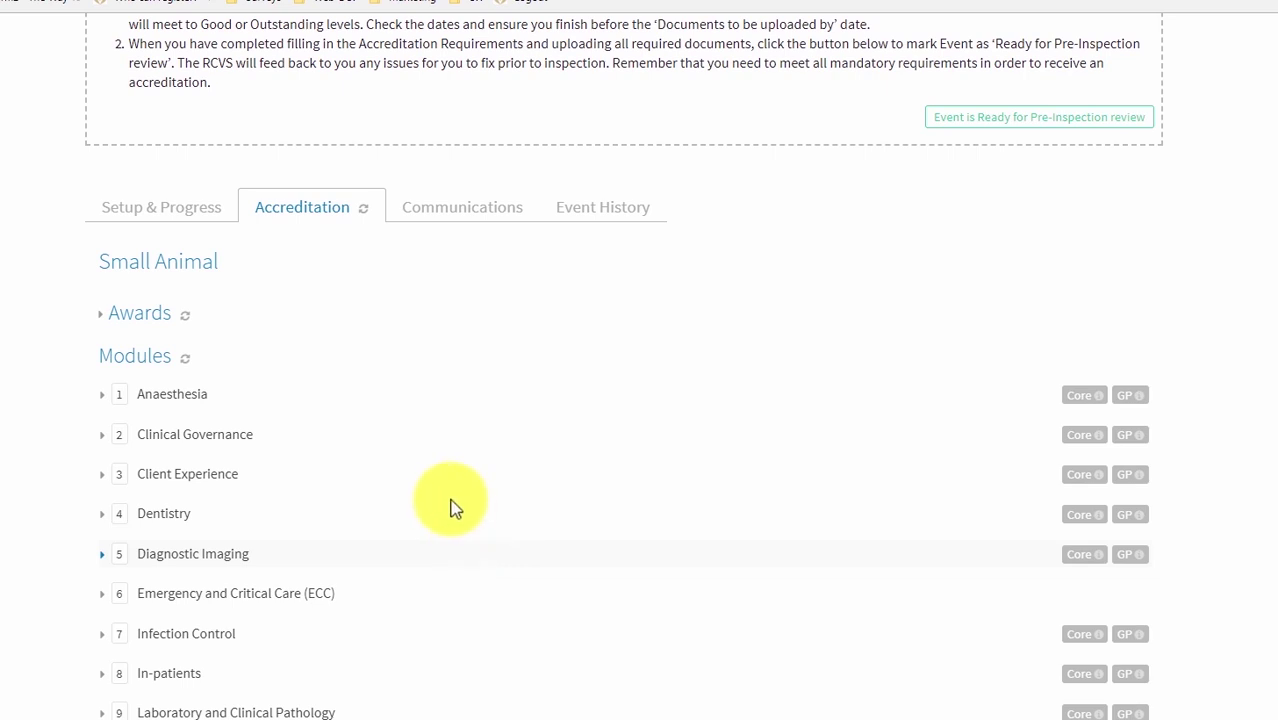
left_click(172, 402)
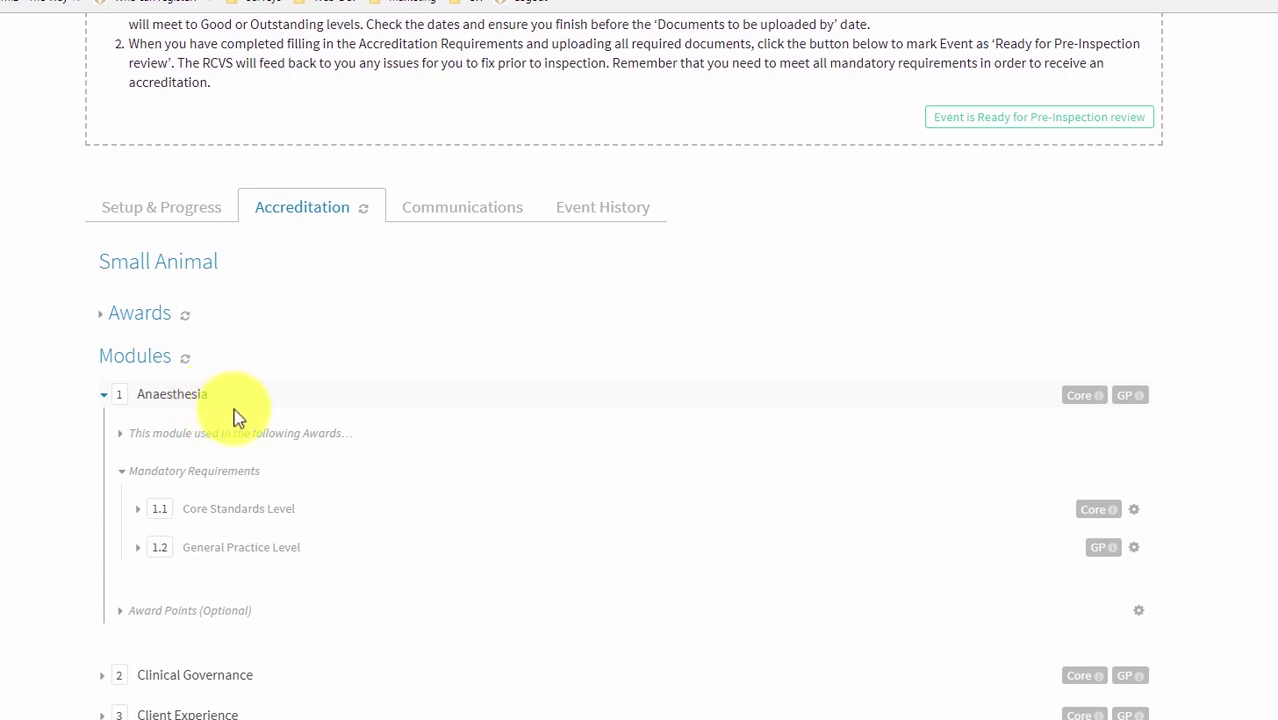
Step: Open requirement 1.1.1 under Core Standards Level and scroll to its Confirm section
left_click(252, 510)
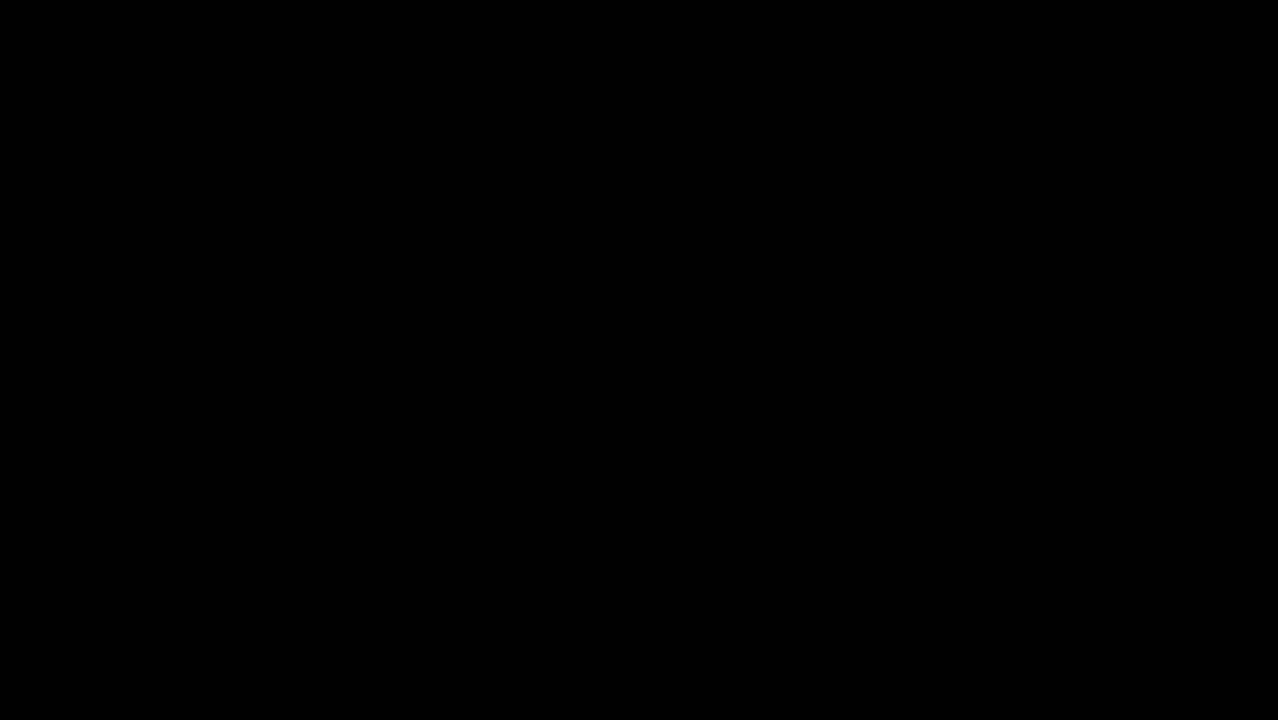
left_click(257, 558)
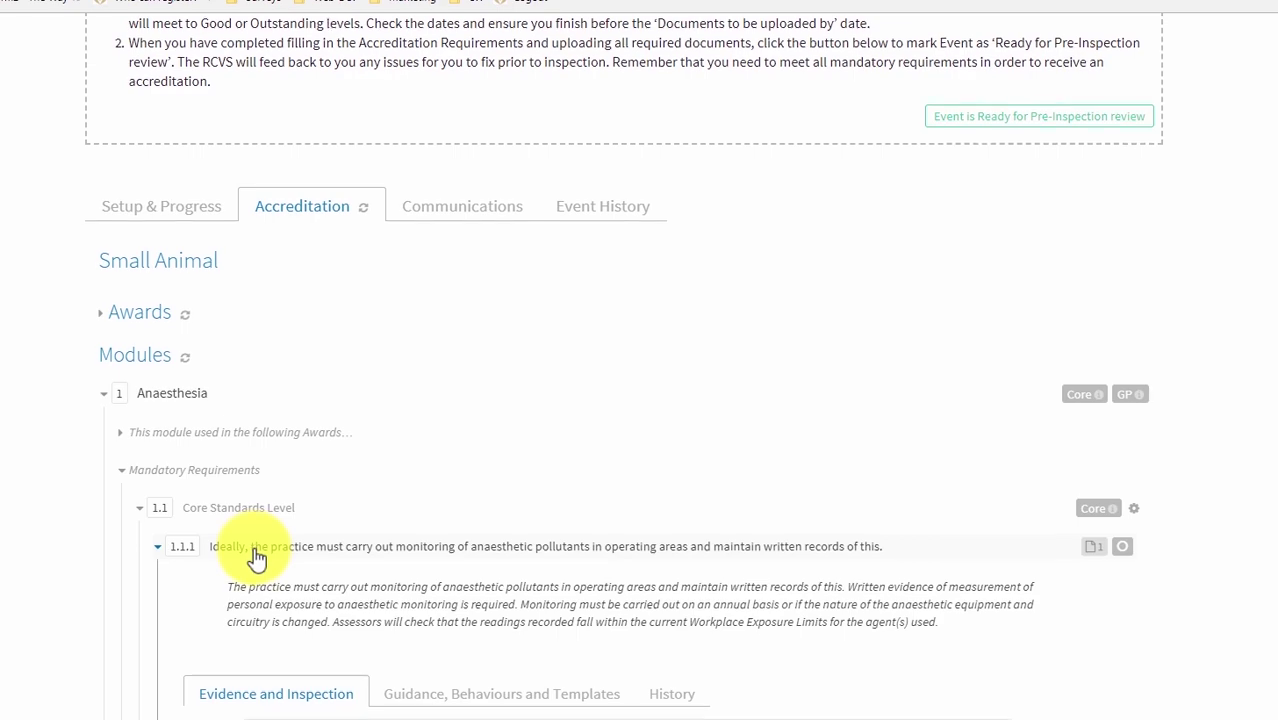
scroll(257, 558, "down", 5)
scroll(254, 548, "down", 4)
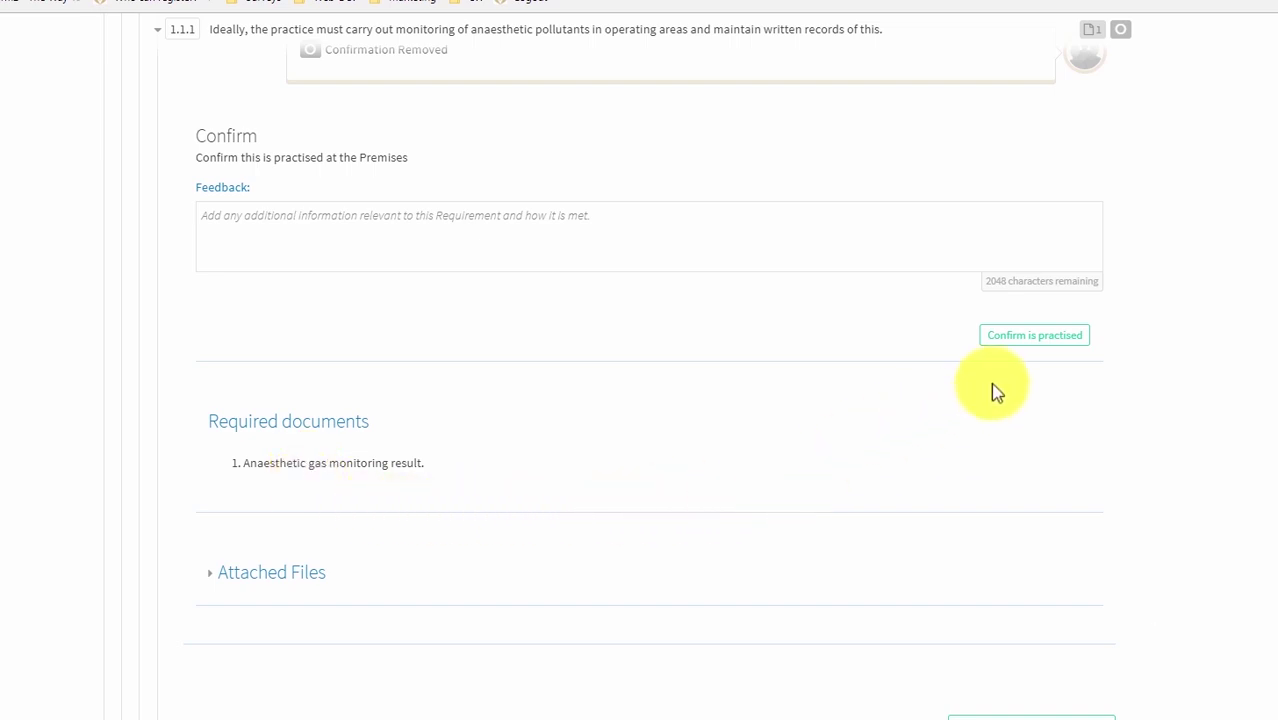
Step: Mark requirement 1.1.1 as practised and expand its empty Attached Files list
left_click(1030, 337)
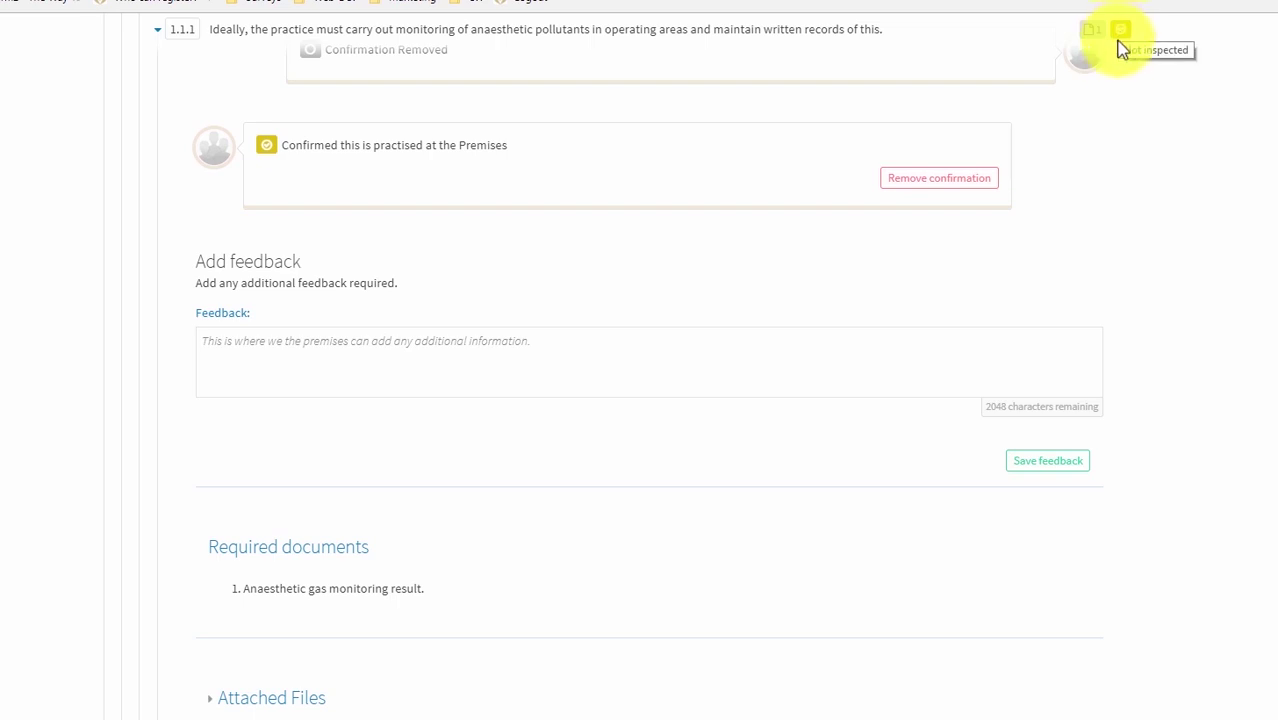
scroll(1098, 138, "down", 1)
scroll(1091, 135, "down", 2)
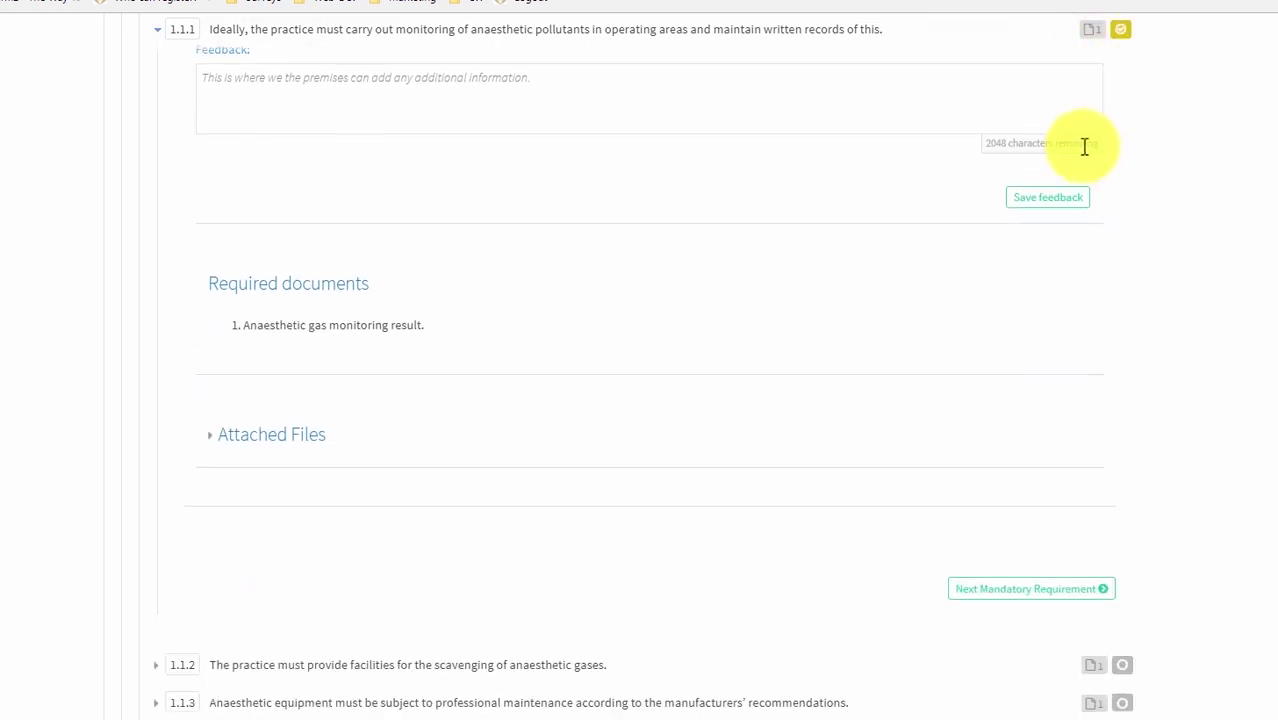
left_click(270, 446)
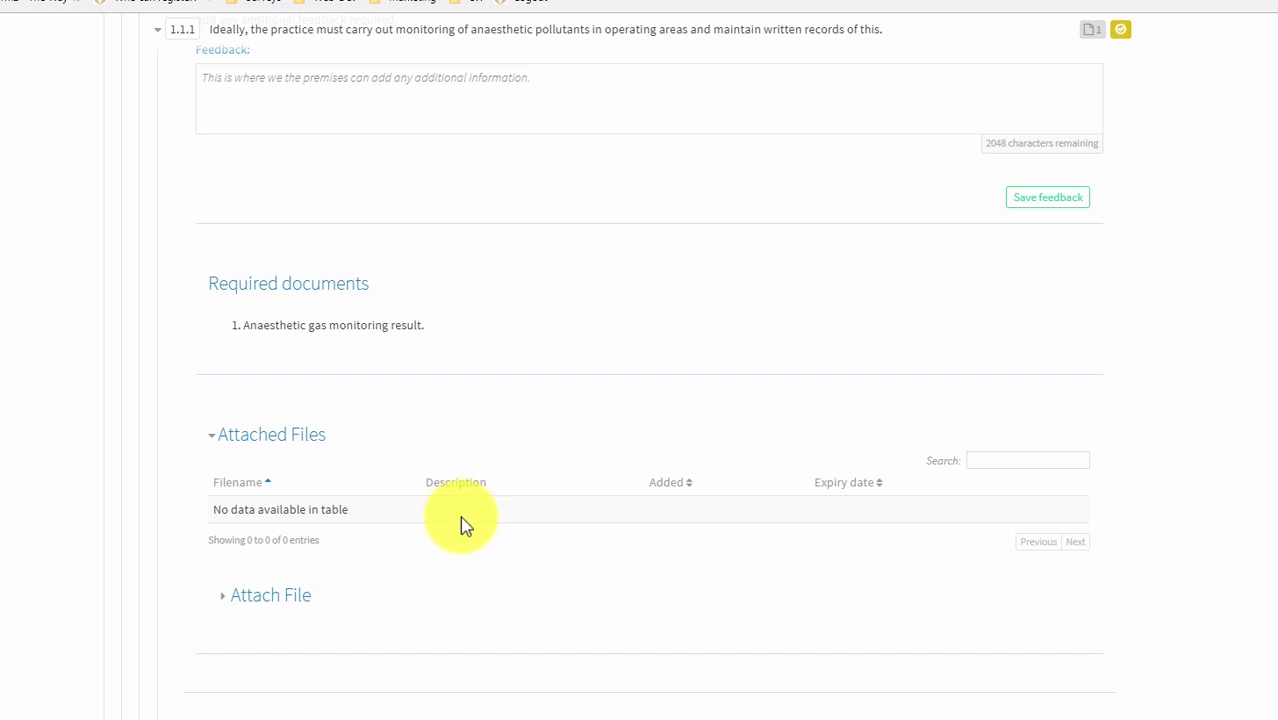
Step: Open Attach File for 1.1.1 and expand the file requirements showing the 5MB limit and allowed types
left_click(284, 606)
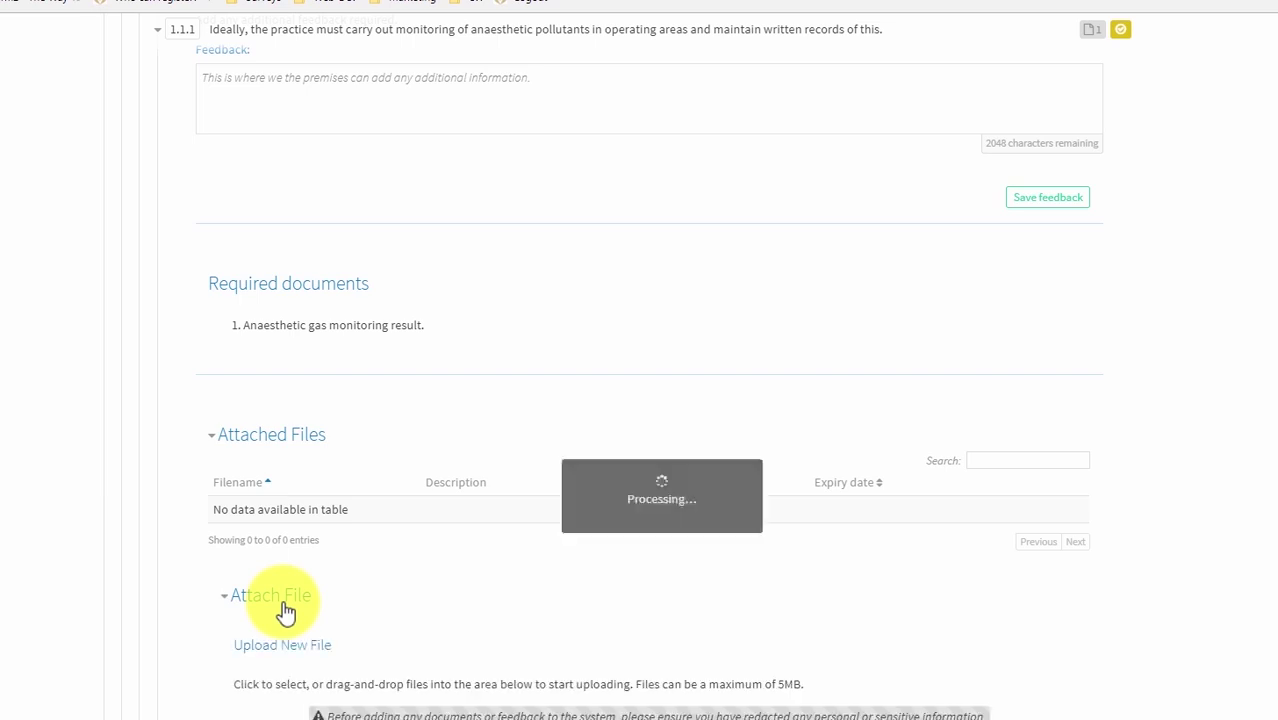
scroll(330, 614, "down", 4)
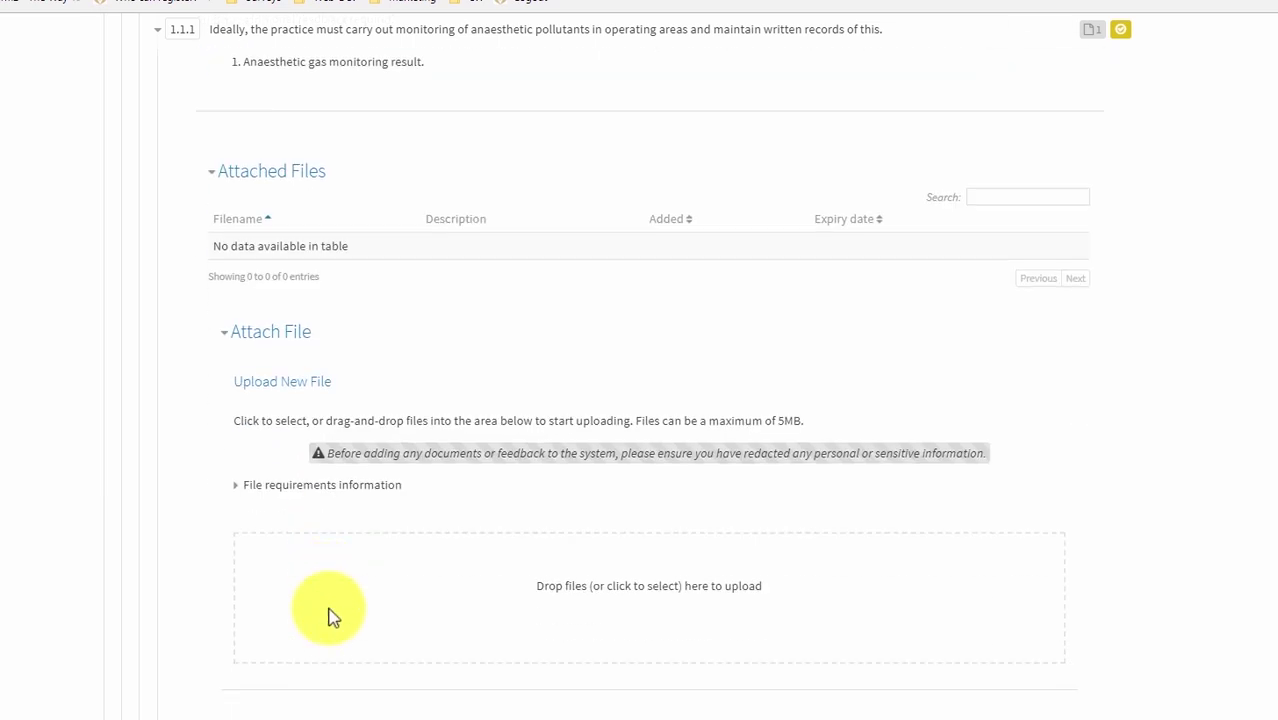
left_click(310, 488)
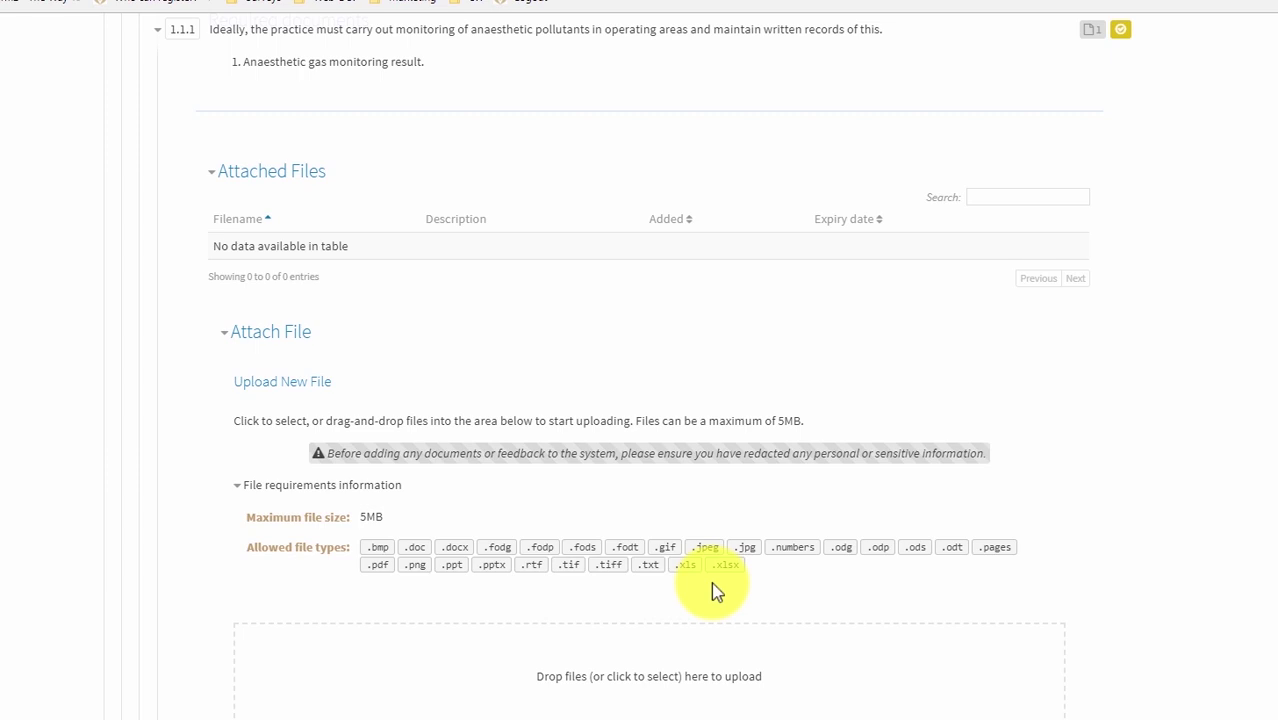
Step: Upload Anaesthetic-gas-monitoring-result.docx as evidence for requirement 1.1.1
left_click(724, 664)
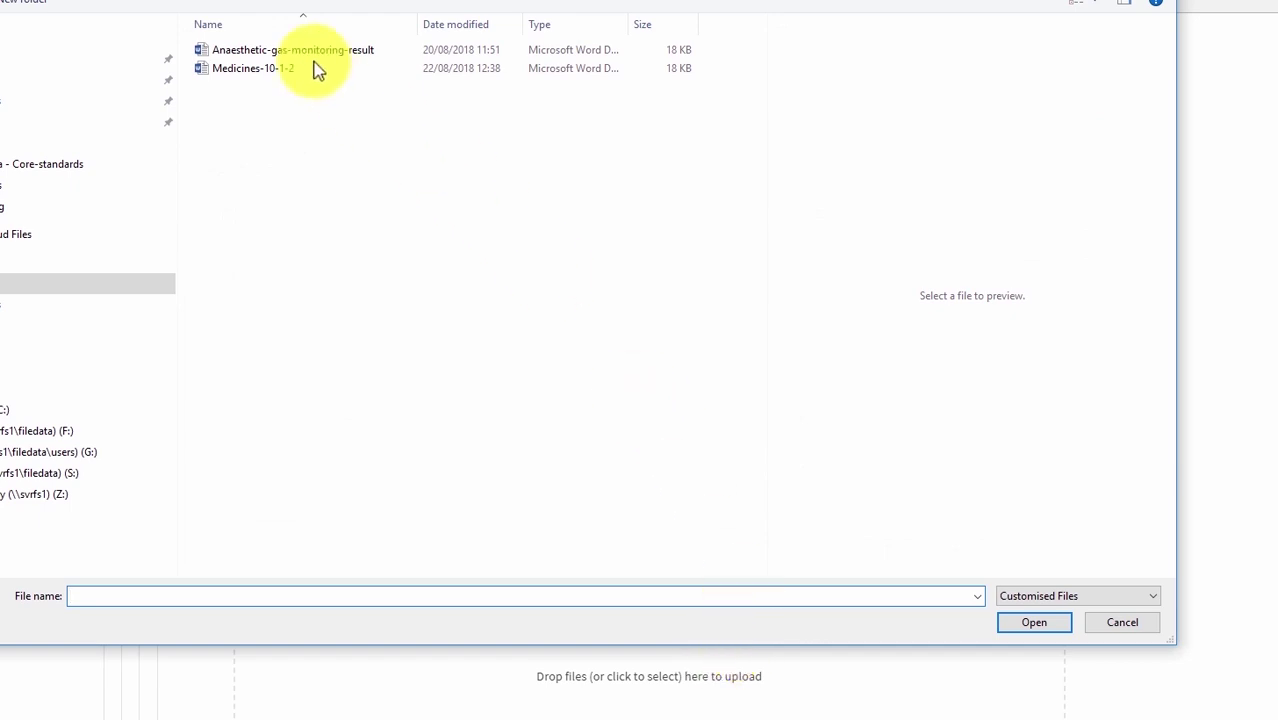
left_click(285, 49)
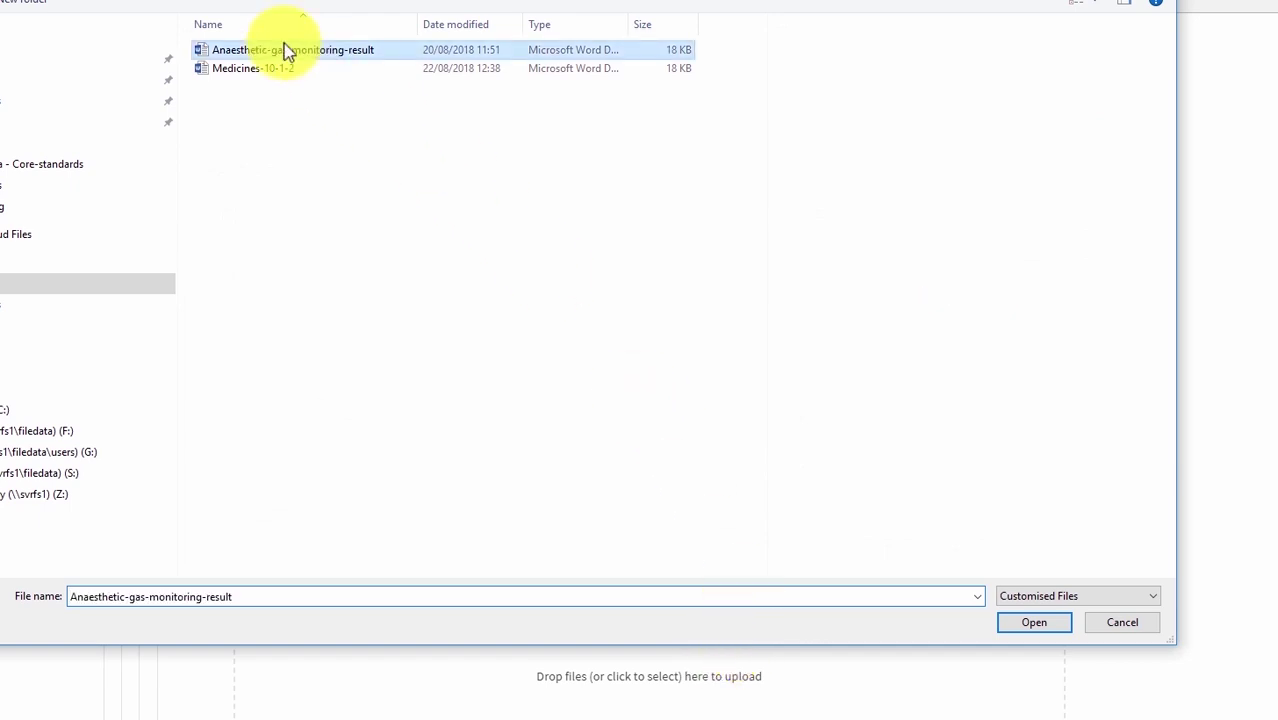
left_click(1030, 621)
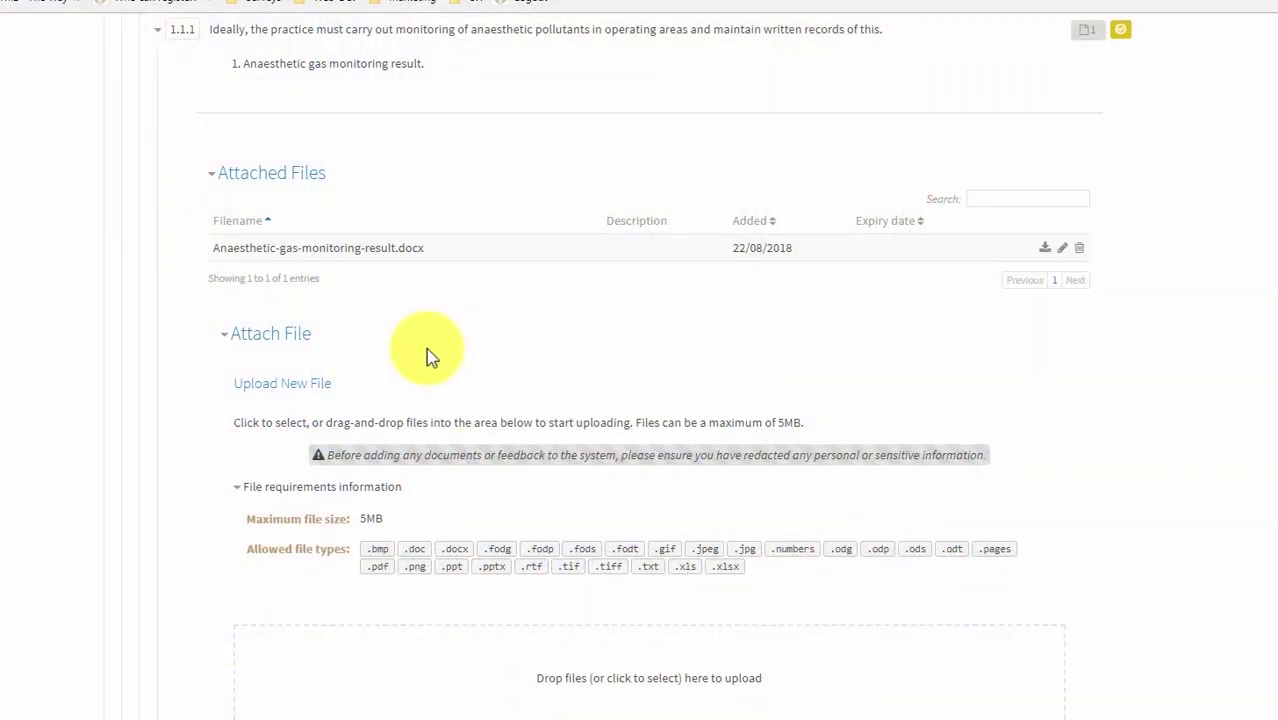
scroll(426, 358, "down", 3)
scroll(427, 352, "down", 3)
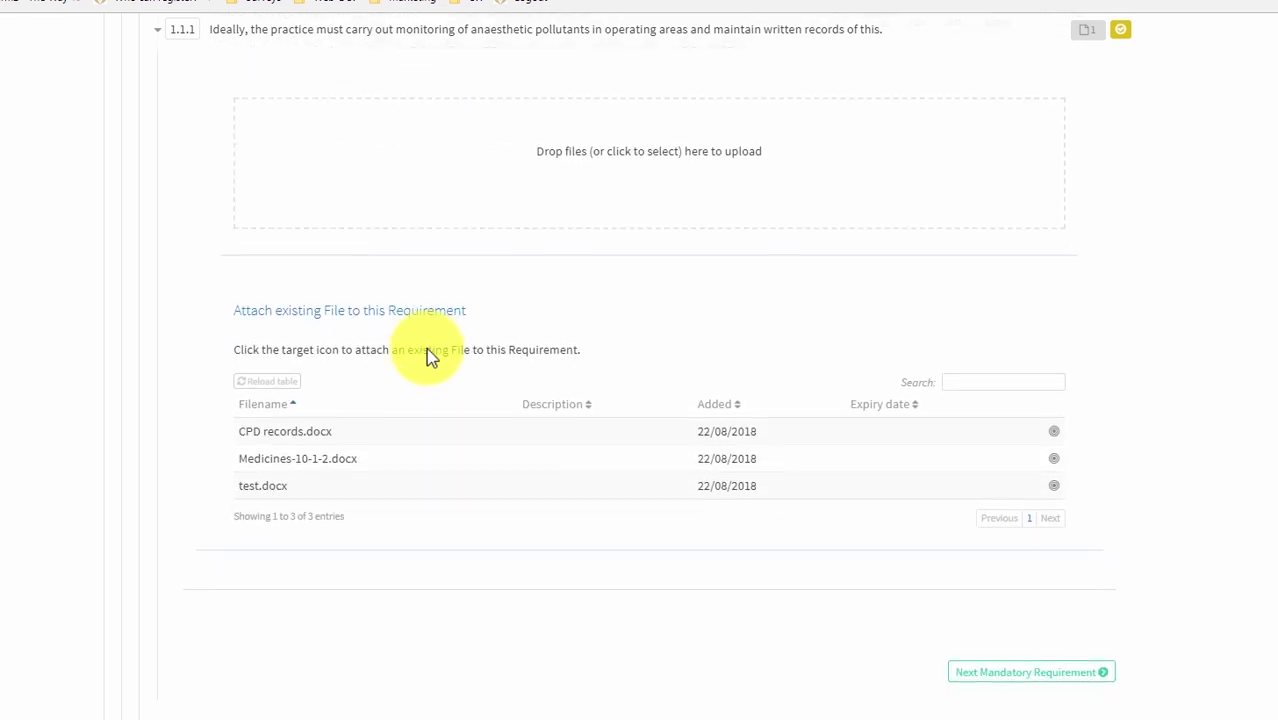